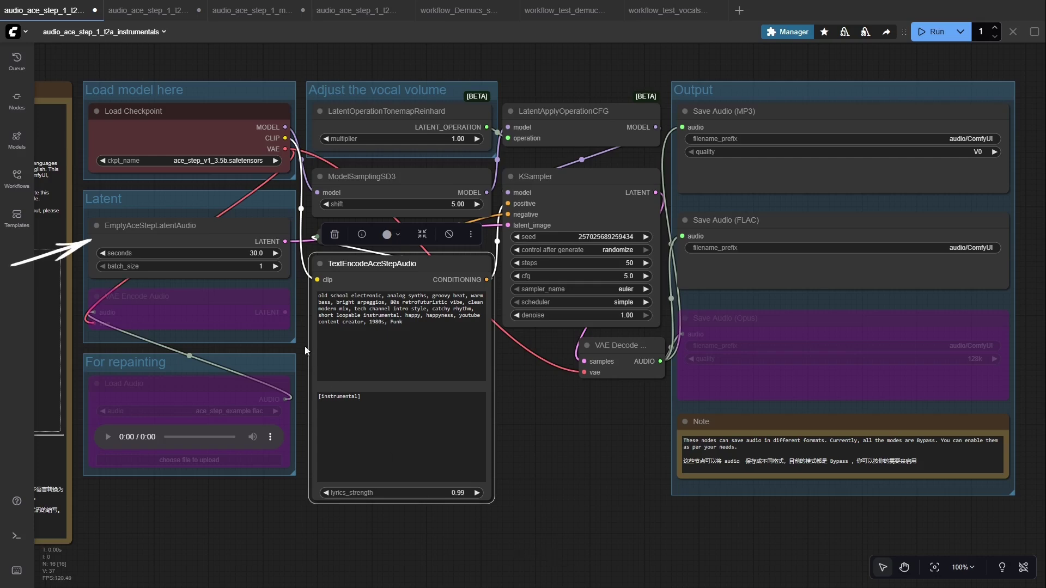
Step: Set the EmptyAceStepLatentAudio length to 120 seconds
{"action": "left_click", "coordinate": [254, 253]}
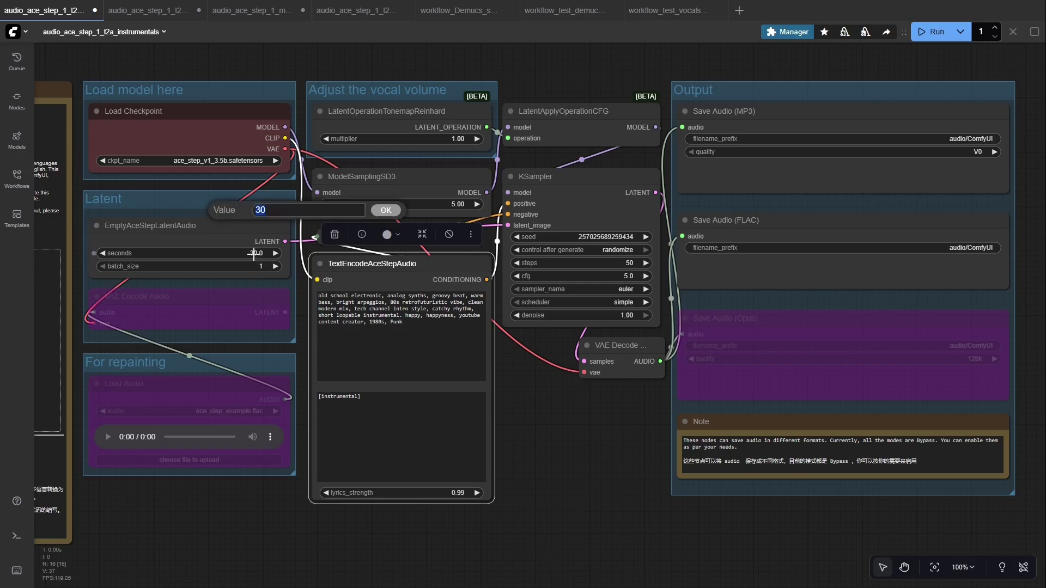
{"action": "type", "text": "120"}
{"action": "key", "text": "Return"}
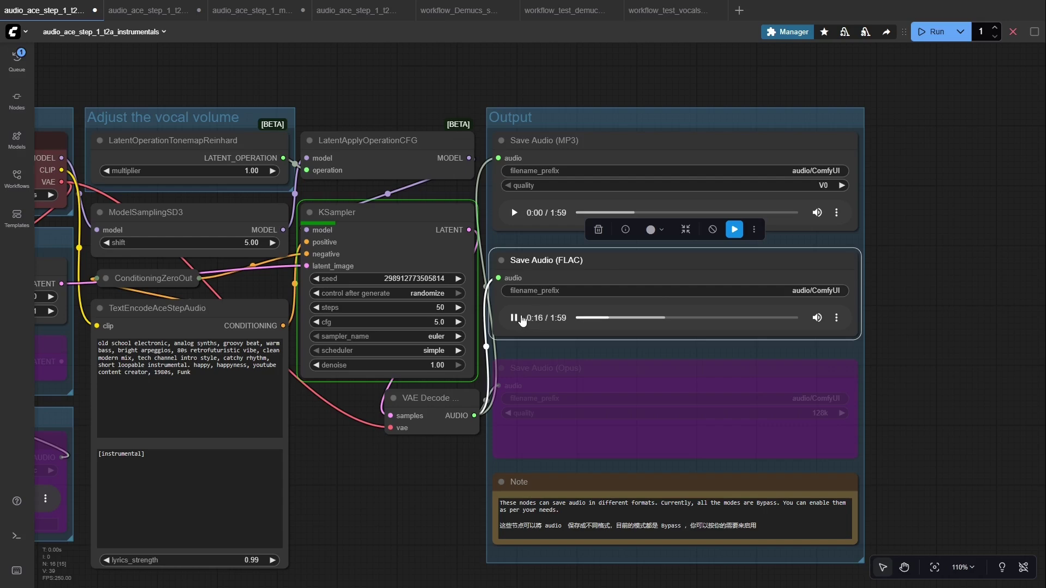
Step: Stop playback and delete the happyness tag from the style prompt
{"action": "left_click", "coordinate": [914, 319]}
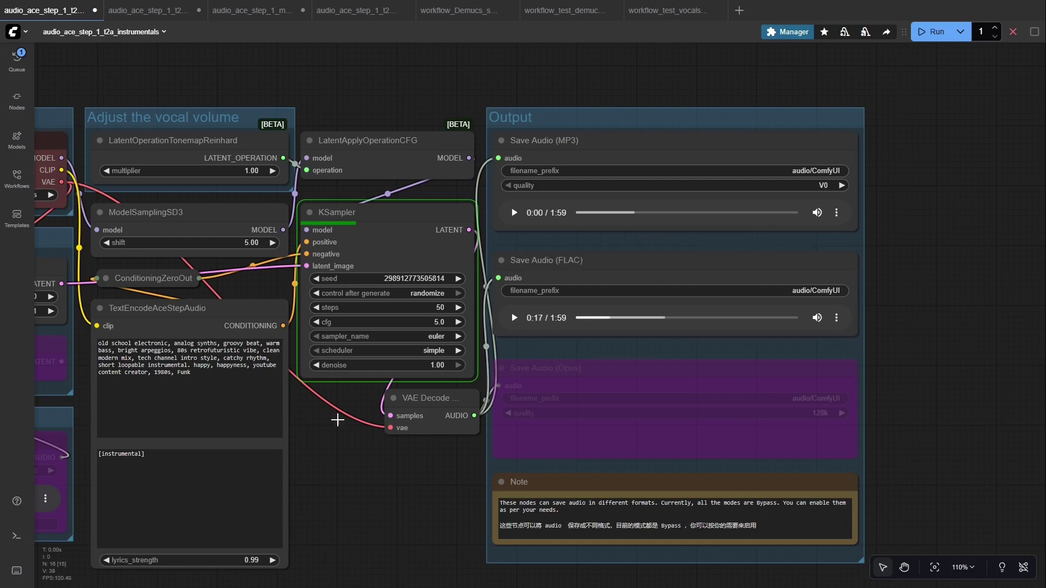
{"action": "double_click", "coordinate": [229, 365]}
{"action": "key", "text": "BackSpace"}
{"action": "key", "text": "BackSpace"}
{"action": "key", "text": "BackSpace"}
{"action": "key", "text": "BackSpace"}
{"action": "key", "text": "BackSpace"}
{"action": "key", "text": "BackSpace"}
{"action": "key", "text": "BackSpace"}
{"action": "key", "text": "BackSpace"}
{"action": "key", "text": "BackSpace"}
{"action": "key", "text": "BackSpace"}
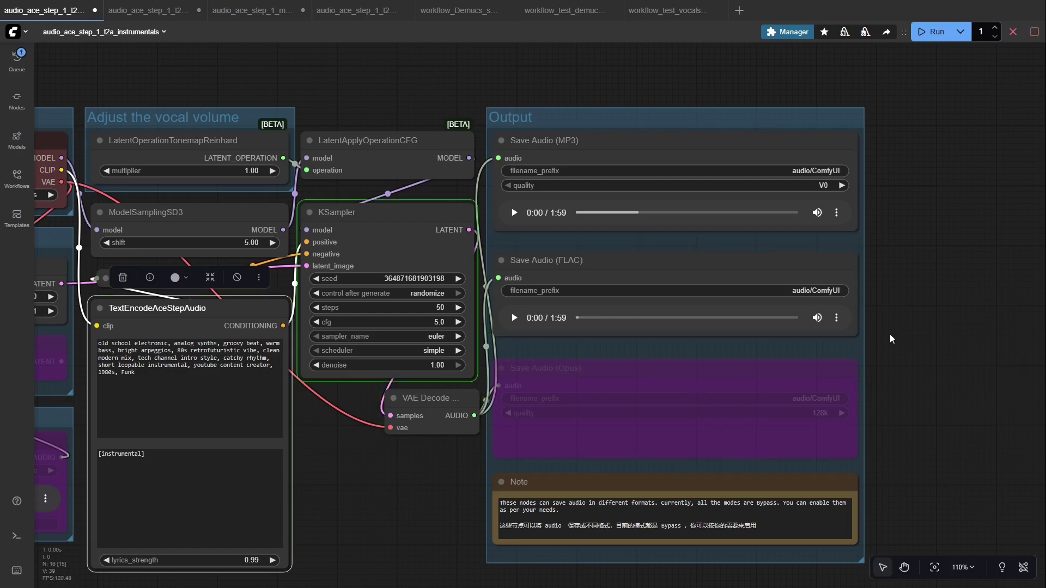
Step: Play the FLAC render, remove 'youtube content creator' from the tags, then replay the latest track
{"action": "left_click", "coordinate": [515, 322]}
{"action": "left_click", "coordinate": [515, 320]}
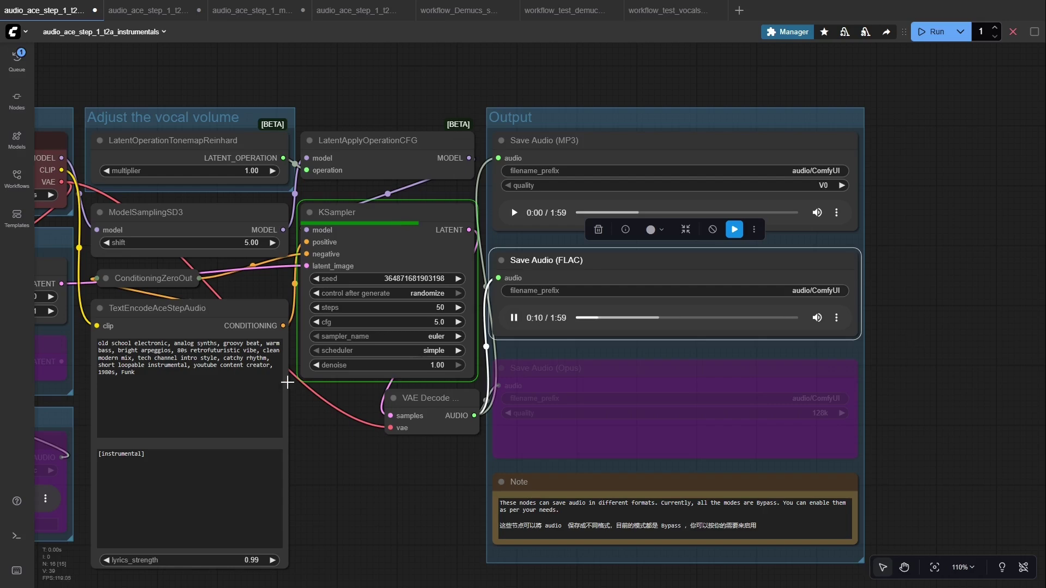
{"action": "left_click_drag", "start_coordinate": [194, 366], "coordinate": [274, 365]}
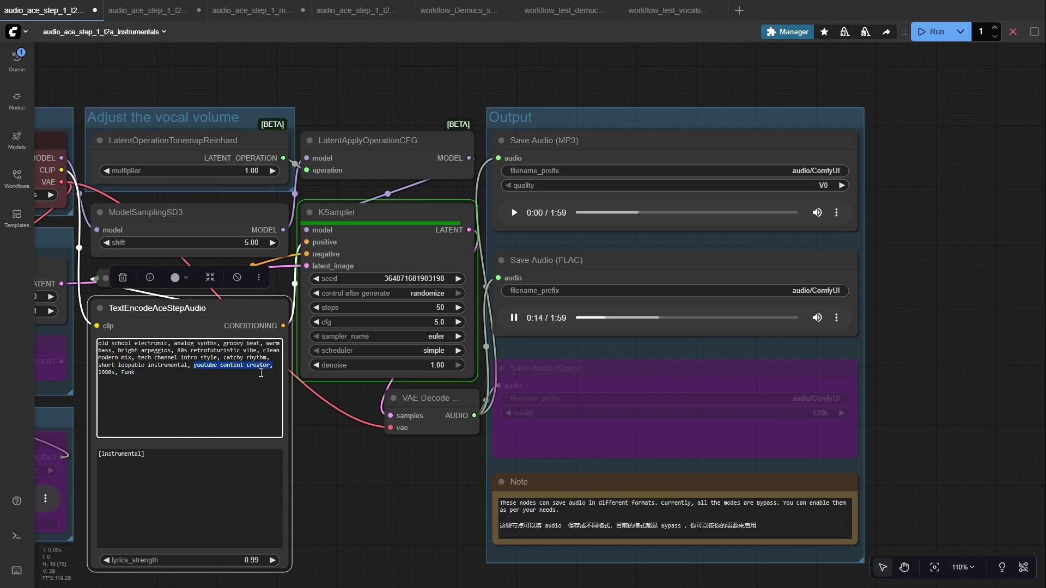
{"action": "key", "text": "BackSpace"}
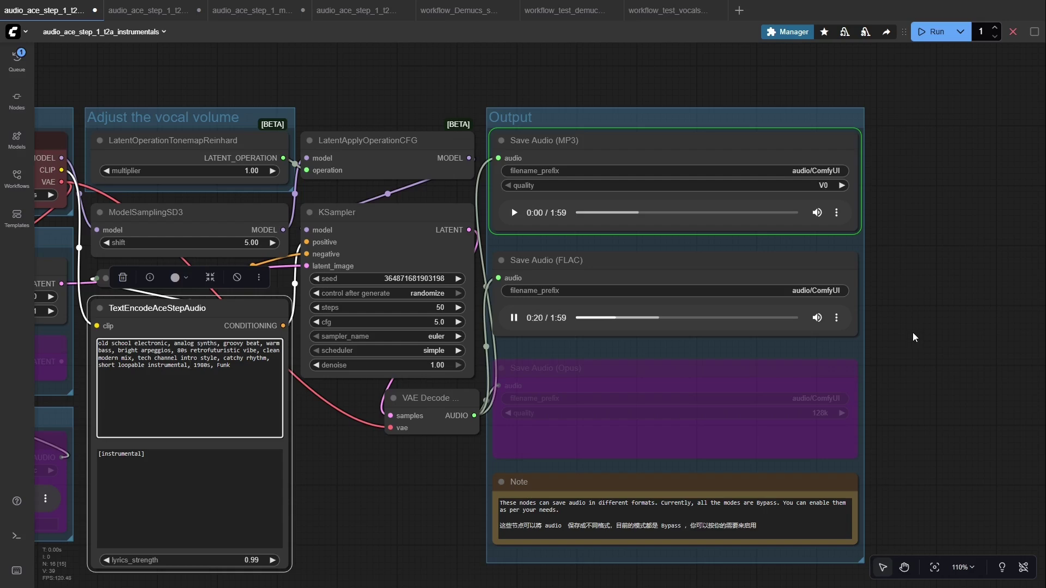
{"action": "left_click", "coordinate": [514, 317]}
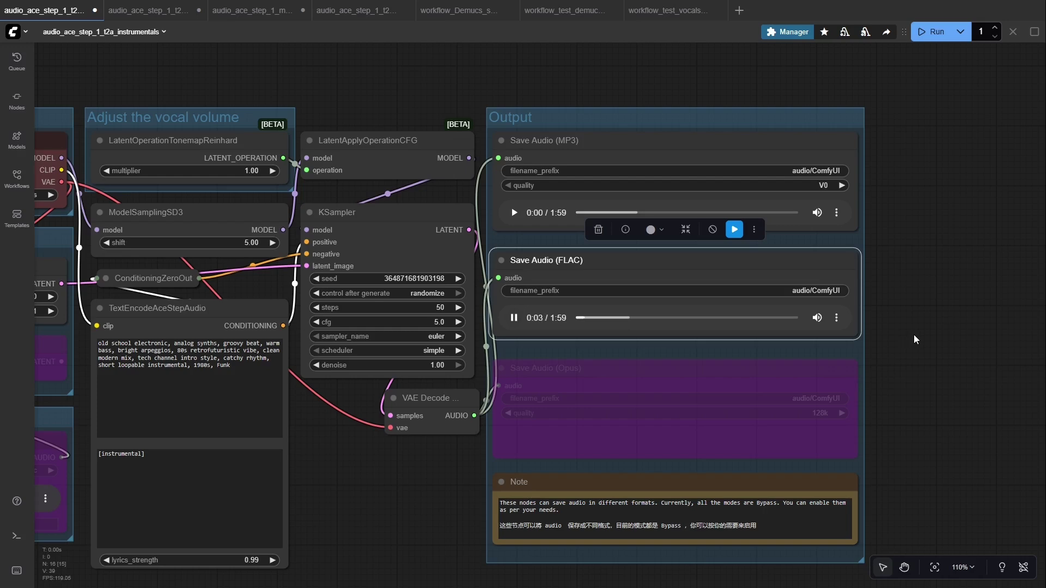
Step: Look over the song workflow, then return to the instrumentals workflow's multilingual note
{"action": "left_click", "coordinate": [149, 10]}
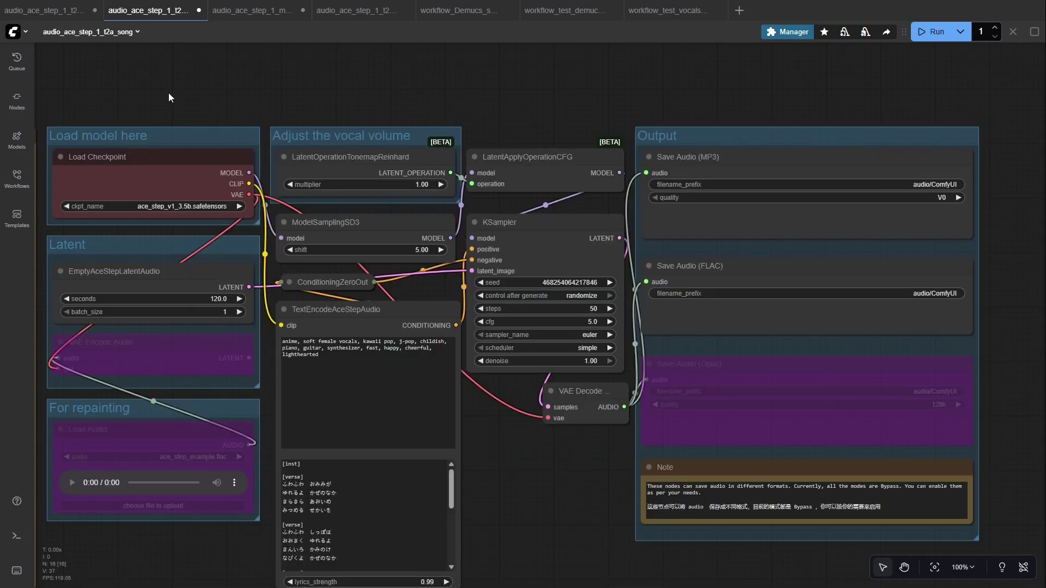
{"action": "left_click_drag", "start_coordinate": [168, 92], "coordinate": [499, 86]}
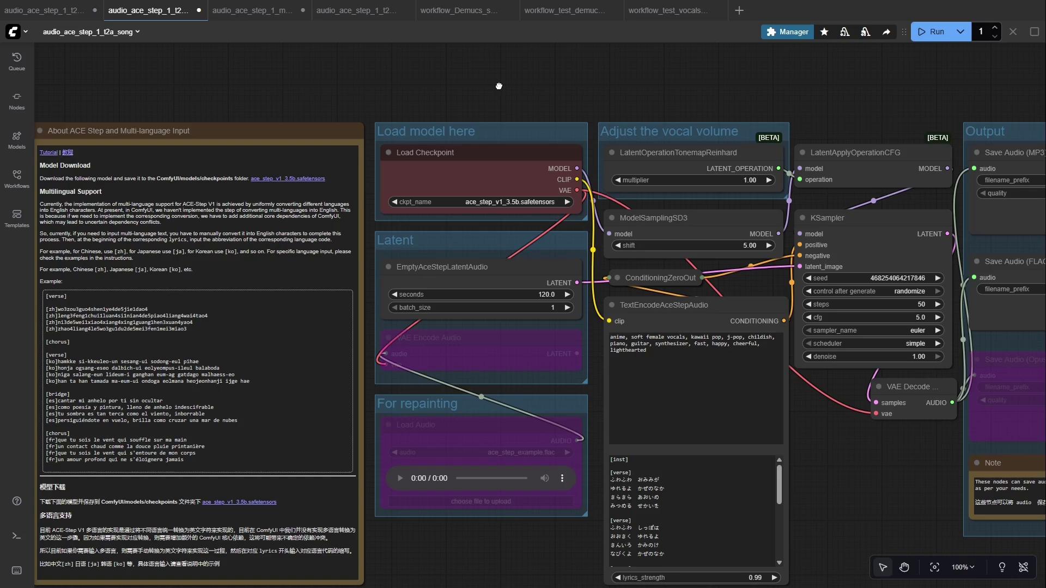
{"action": "left_click", "coordinate": [44, 10]}
{"action": "scroll", "coordinate": [327, 326], "scroll_direction": "up", "scroll_amount": 1}
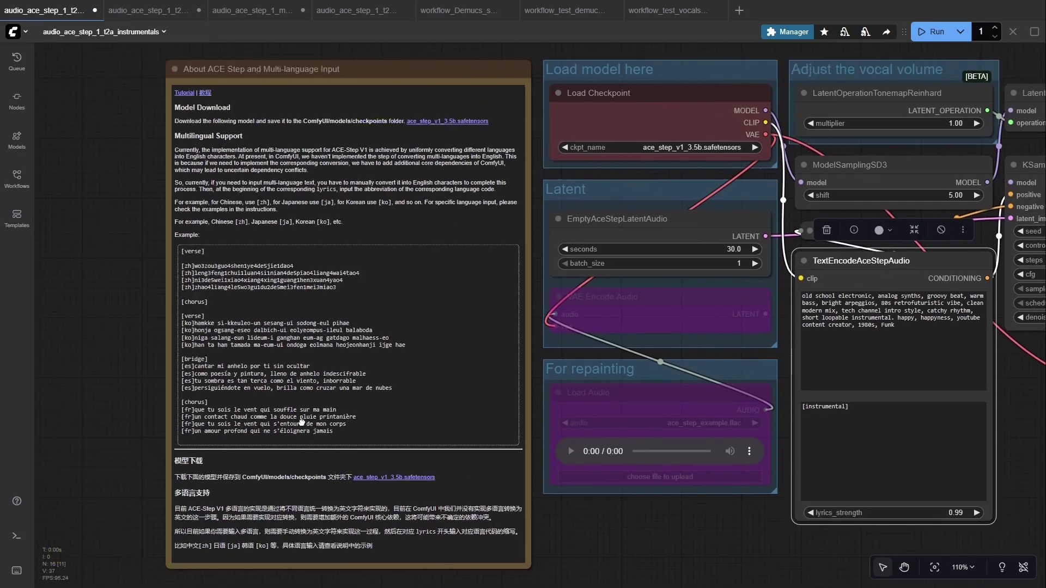
{"action": "left_click_drag", "start_coordinate": [164, 458], "coordinate": [491, 384]}
{"action": "scroll", "coordinate": [327, 376], "scroll_direction": "up", "scroll_amount": 6}
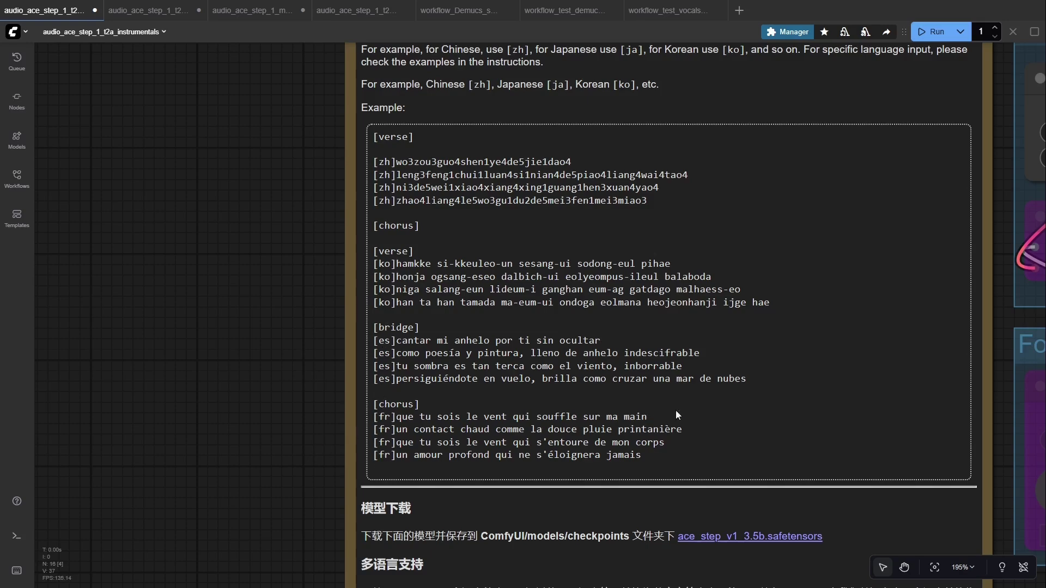
{"action": "scroll", "coordinate": [999, 404], "scroll_direction": "down", "scroll_amount": 8}
Step: Exit full screen and paste the funk song lyrics after [instrumental] in the lyrics box
{"action": "key", "text": "F11"}
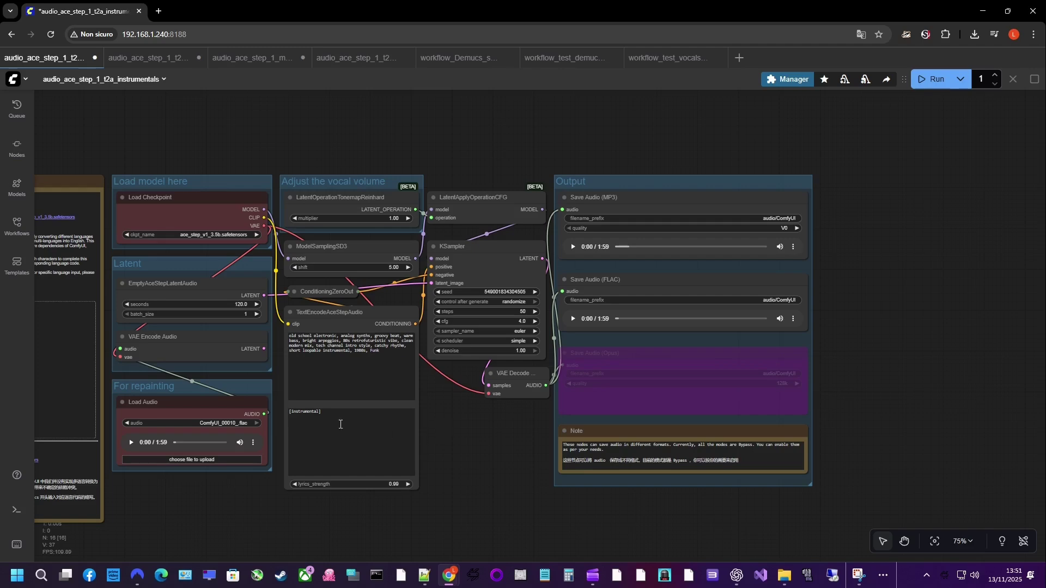
{"action": "left_click", "coordinate": [341, 425]}
{"action": "scroll", "coordinate": [305, 428], "scroll_direction": "up", "scroll_amount": 6}
{"action": "left_click_drag", "start_coordinate": [322, 412], "coordinate": [272, 396]}
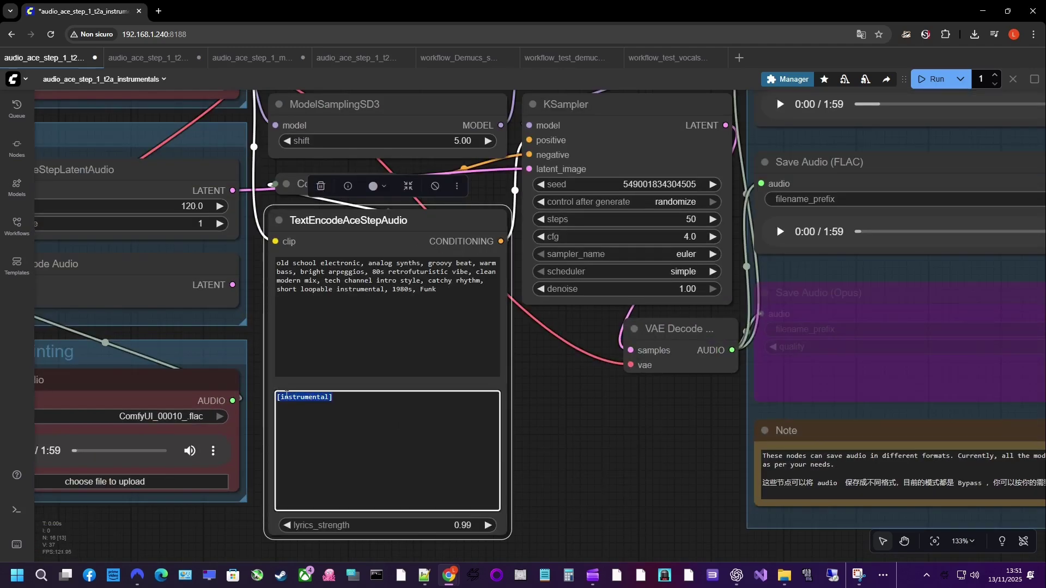
{"action": "left_click", "coordinate": [286, 393]}
{"action": "scroll", "coordinate": [333, 460], "scroll_direction": "up", "scroll_amount": 3}
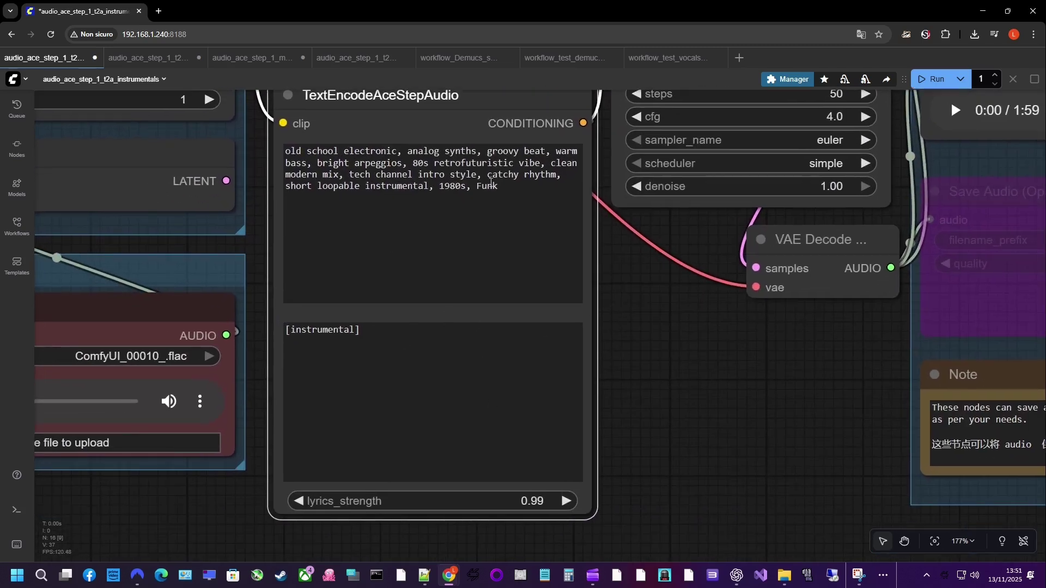
{"action": "triple_click", "coordinate": [491, 184]}
{"action": "key", "text": "Tab"}
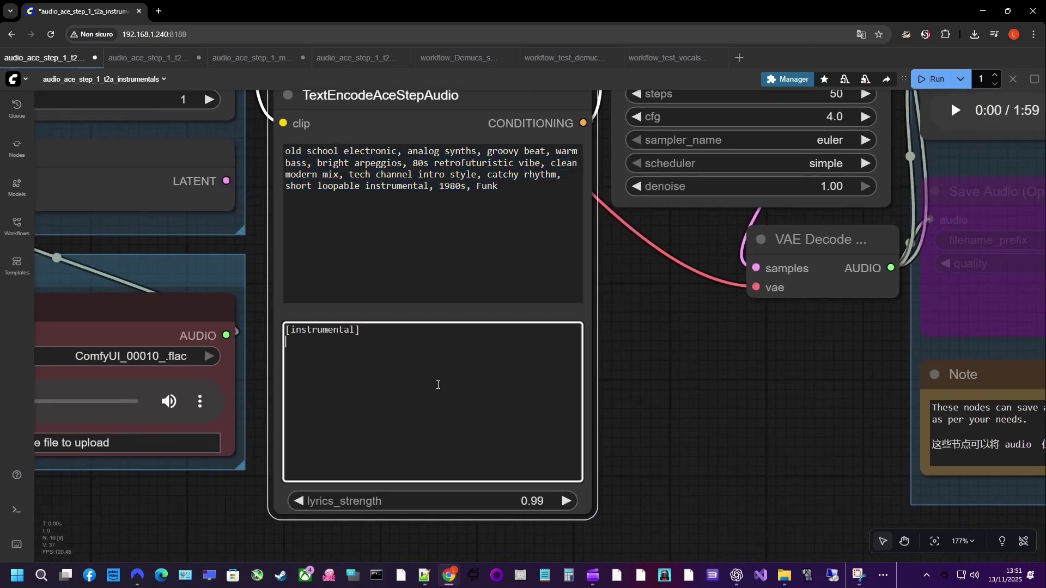
{"action": "key", "text": "ctrl+v"}
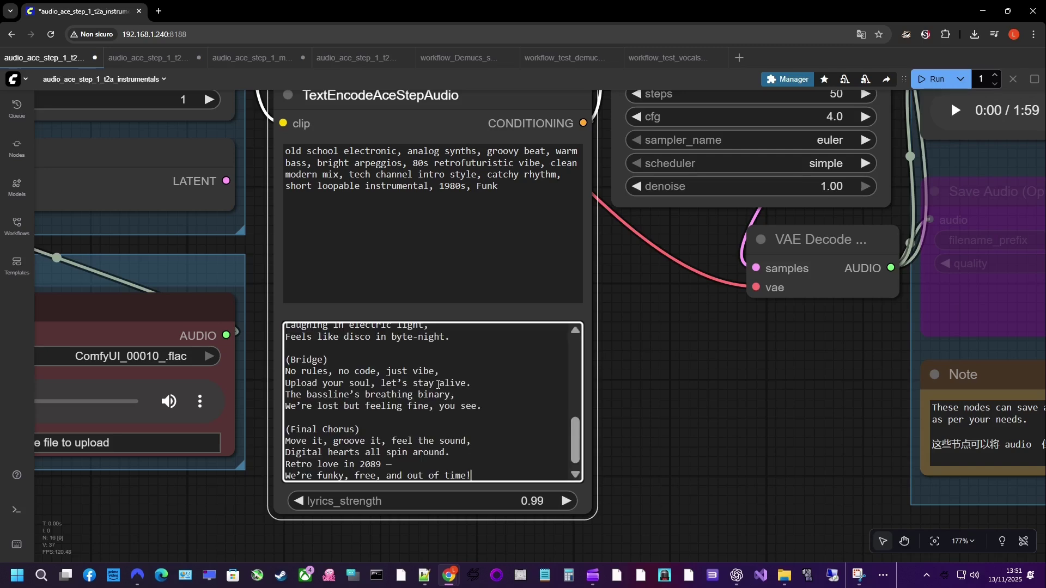
Step: Review the pasted lyrics and queue the song generation with Ctrl+Enter
{"action": "scroll", "coordinate": [570, 396], "scroll_direction": "up", "scroll_amount": 3}
{"action": "scroll", "coordinate": [570, 395], "scroll_direction": "up", "scroll_amount": 3}
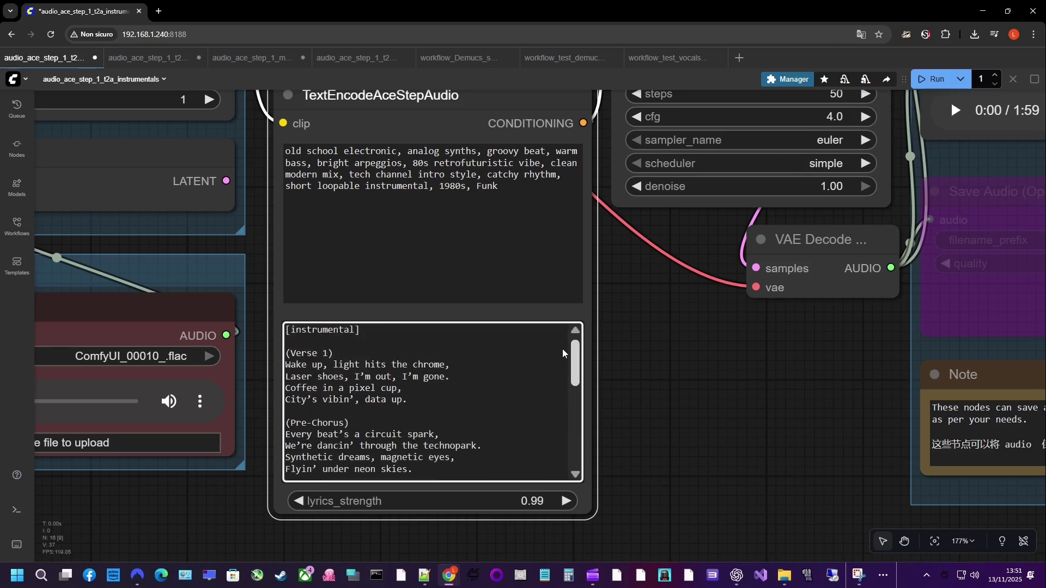
{"action": "left_click_drag", "start_coordinate": [581, 355], "coordinate": [572, 455]}
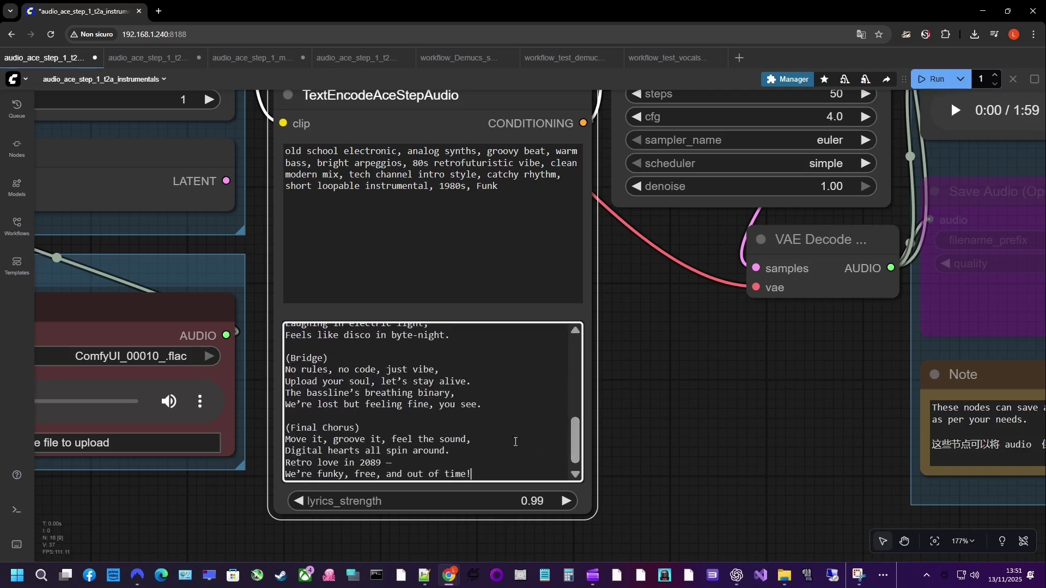
{"action": "scroll", "coordinate": [533, 450], "scroll_direction": "up", "scroll_amount": 5}
{"action": "scroll", "coordinate": [515, 301], "scroll_direction": "down", "scroll_amount": 4}
{"action": "key", "text": "ctrl+Return"}
{"action": "scroll", "coordinate": [609, 342], "scroll_direction": "down", "scroll_amount": 2}
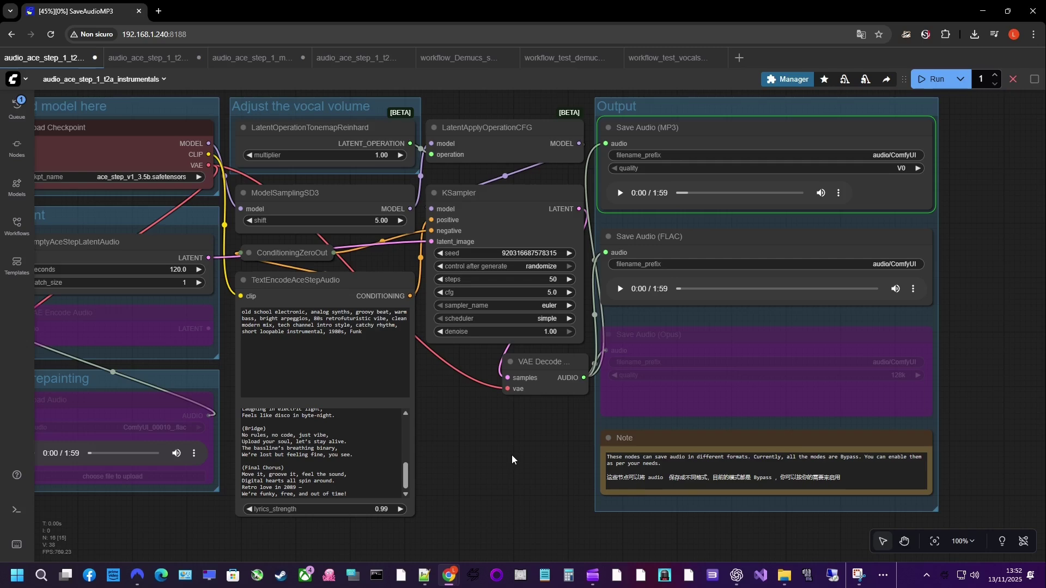
{"action": "left_click", "coordinate": [620, 292]}
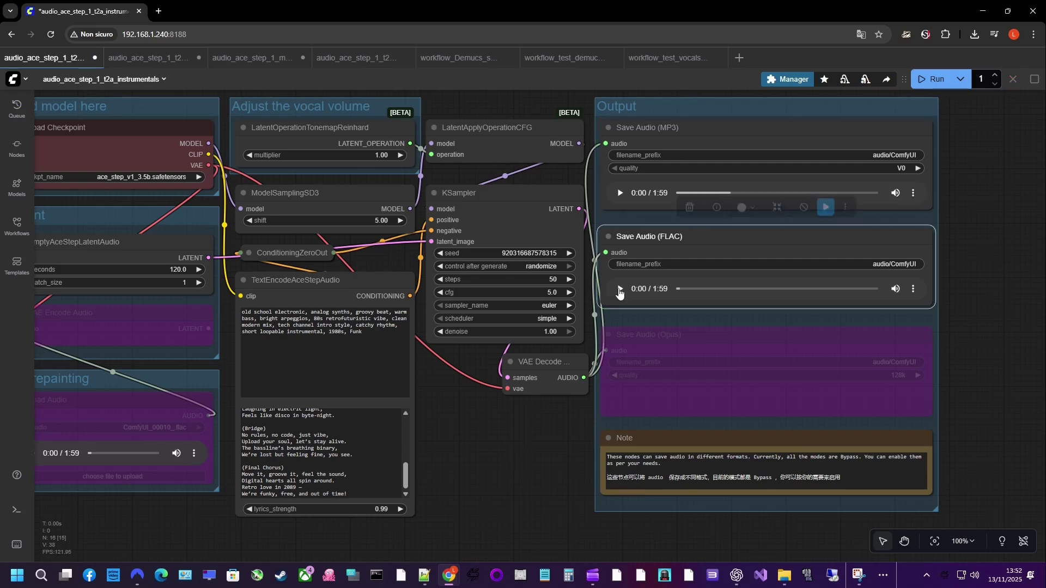
{"action": "left_click", "coordinate": [620, 289]}
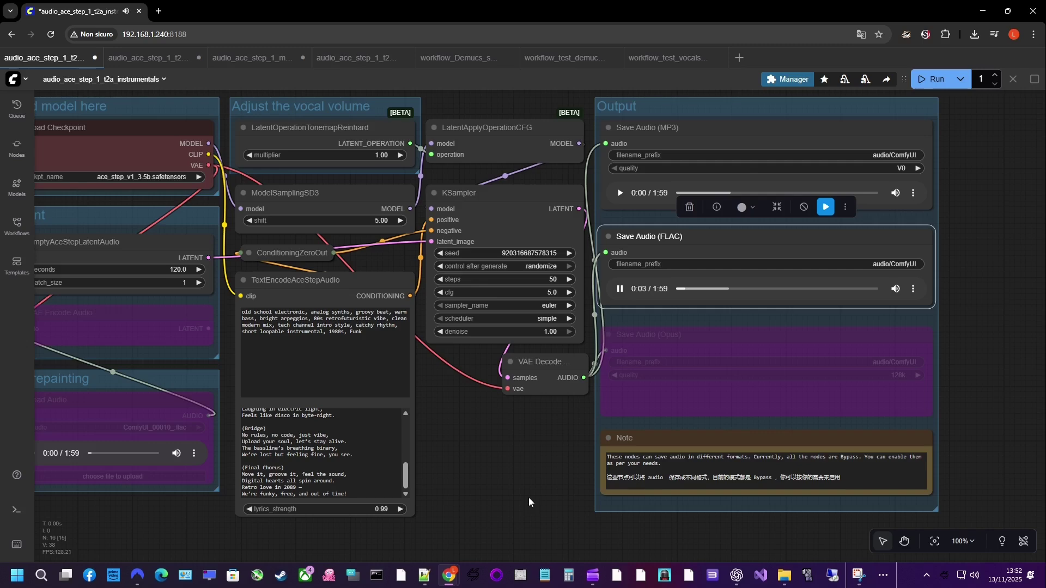
{"action": "left_click", "coordinate": [327, 452]}
{"action": "scroll", "coordinate": [327, 452], "scroll_direction": "up", "scroll_amount": 5}
{"action": "scroll", "coordinate": [247, 498], "scroll_direction": "up", "scroll_amount": 7}
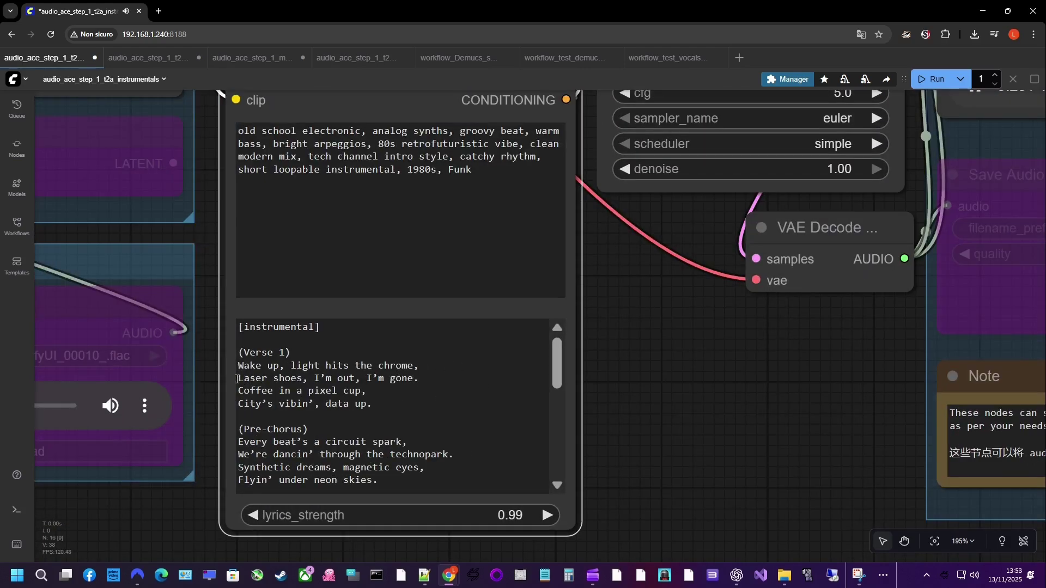
{"action": "left_click_drag", "start_coordinate": [238, 379], "coordinate": [419, 380]}
{"action": "left_click_drag", "start_coordinate": [239, 391], "coordinate": [368, 391]}
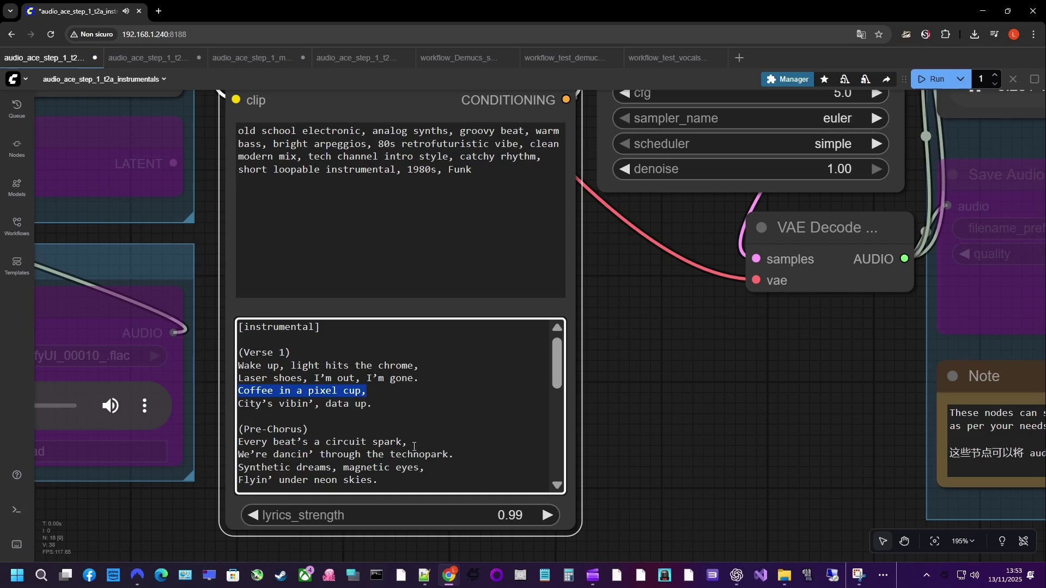
{"action": "left_click_drag", "start_coordinate": [239, 404], "coordinate": [391, 405]}
{"action": "scroll", "coordinate": [392, 405], "scroll_direction": "down", "scroll_amount": 2}
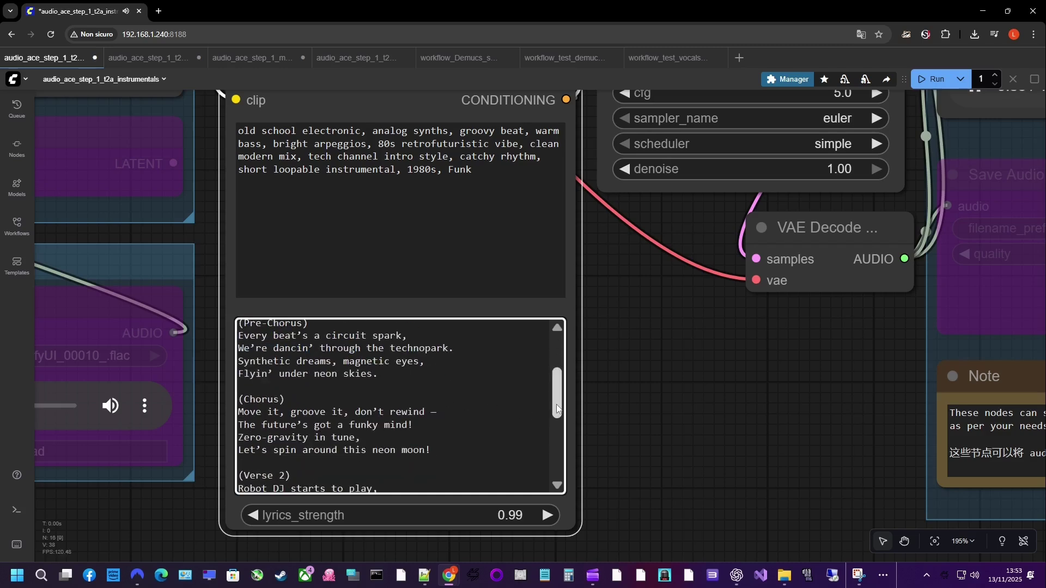
{"action": "left_click_drag", "start_coordinate": [557, 410], "coordinate": [557, 406]}
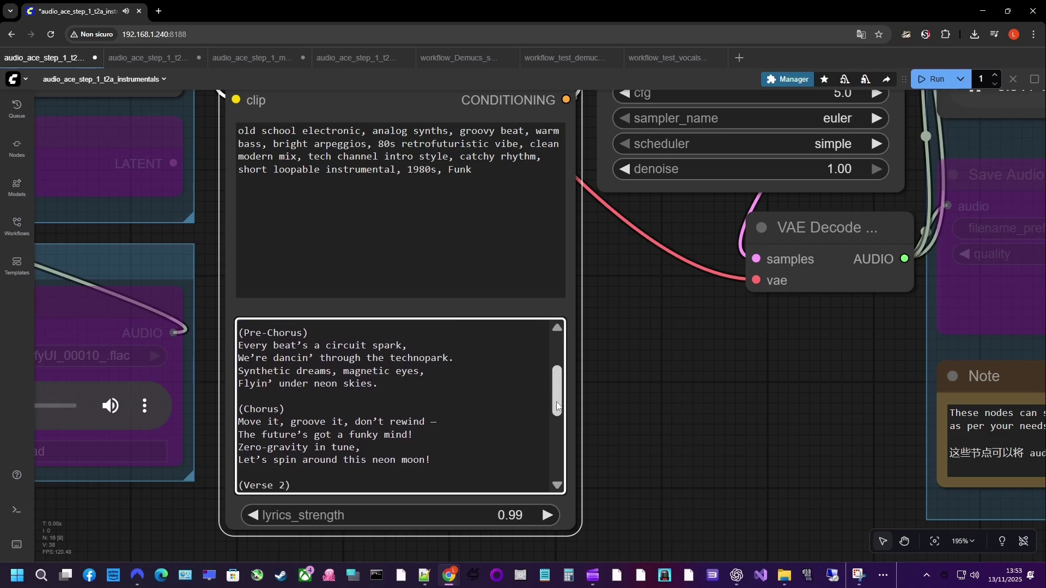
{"action": "scroll", "coordinate": [676, 388], "scroll_direction": "down", "scroll_amount": 6}
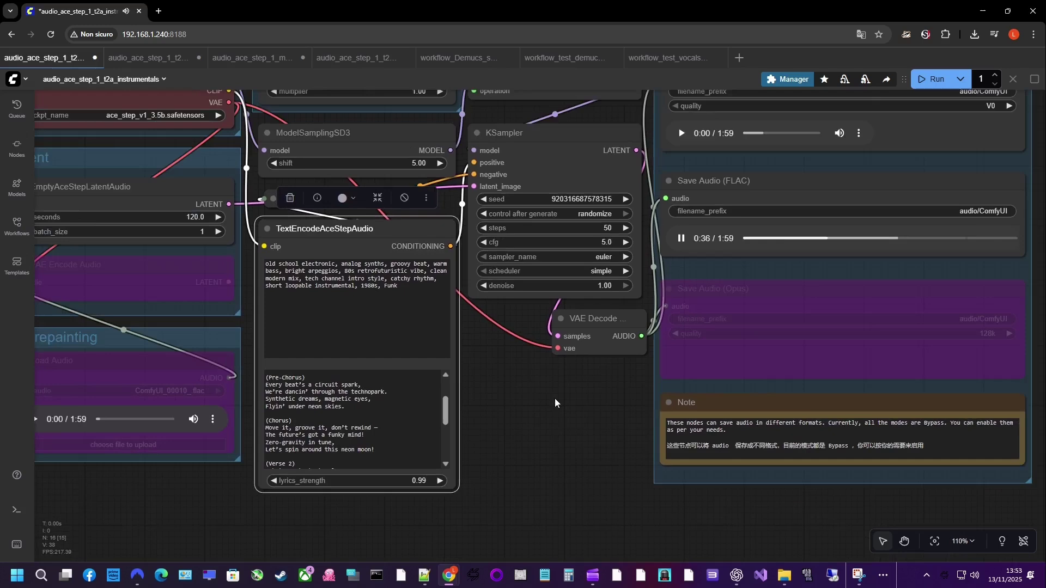
{"action": "scroll", "coordinate": [555, 403], "scroll_direction": "down", "scroll_amount": 2}
{"action": "left_click_drag", "start_coordinate": [567, 393], "coordinate": [616, 448]}
{"action": "scroll", "coordinate": [414, 447], "scroll_direction": "down", "scroll_amount": 5}
{"action": "scroll", "coordinate": [525, 443], "scroll_direction": "up", "scroll_amount": 8}
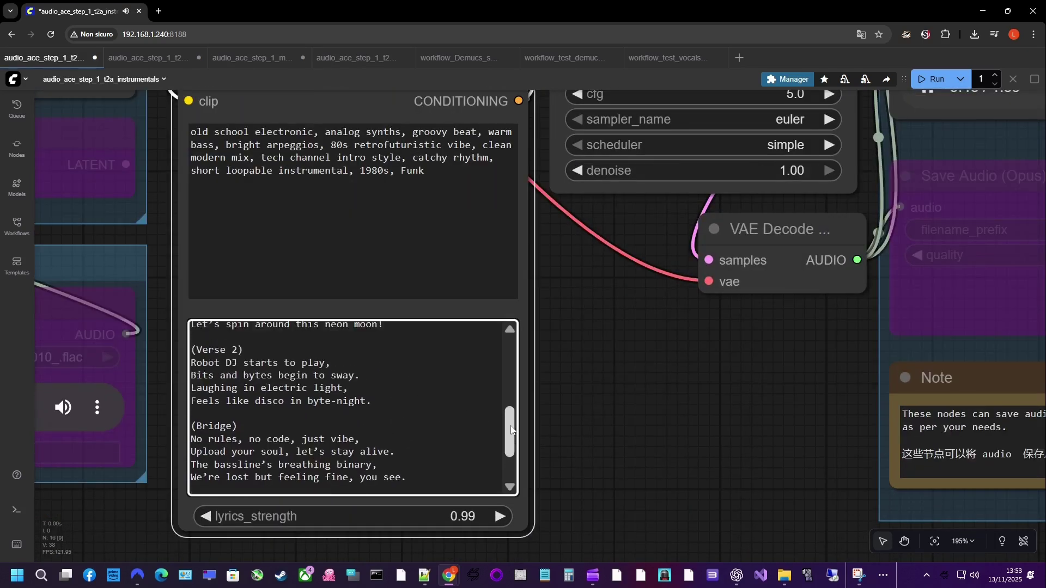
{"action": "left_click_drag", "start_coordinate": [510, 431], "coordinate": [511, 414]}
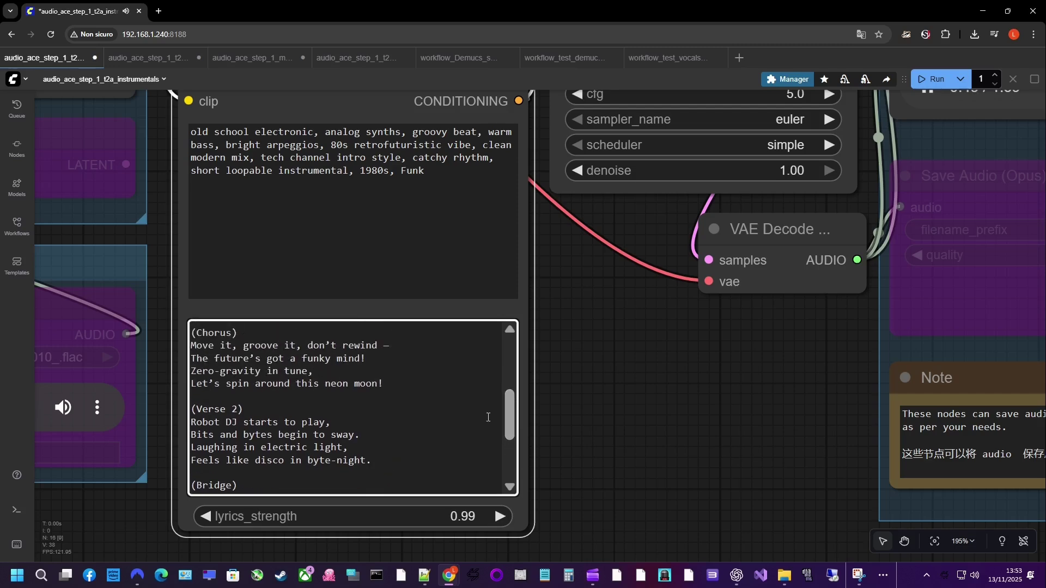
Step: Fit the workflow into view, open the Logs panel and highlight the 18-second sampling time
{"action": "left_click_drag", "start_coordinate": [194, 359], "coordinate": [307, 359]}
{"action": "key", "text": "."}
{"action": "left_click", "coordinate": [17, 510]}
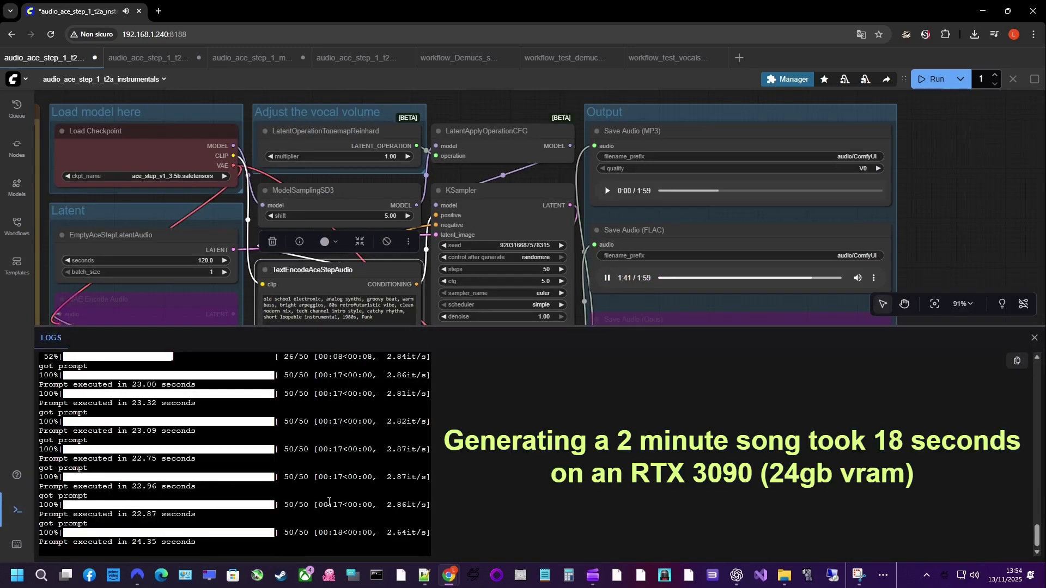
{"action": "left_click_drag", "start_coordinate": [331, 533], "coordinate": [343, 533]}
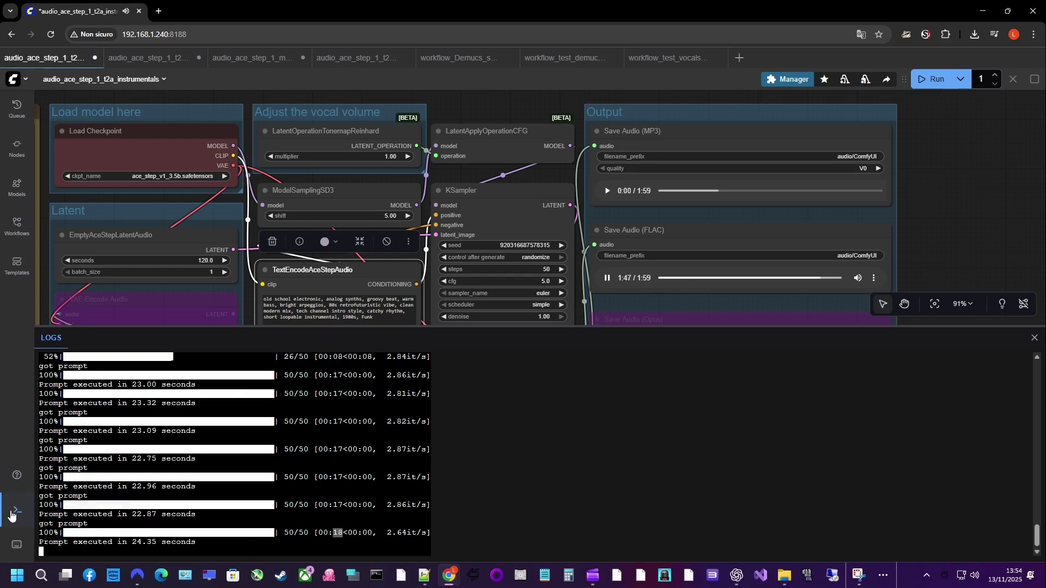
Step: Close the Logs panel and fit the whole workflow into view
{"action": "left_click", "coordinate": [17, 510]}
{"action": "scroll", "coordinate": [445, 430], "scroll_direction": "right", "scroll_amount": 5}
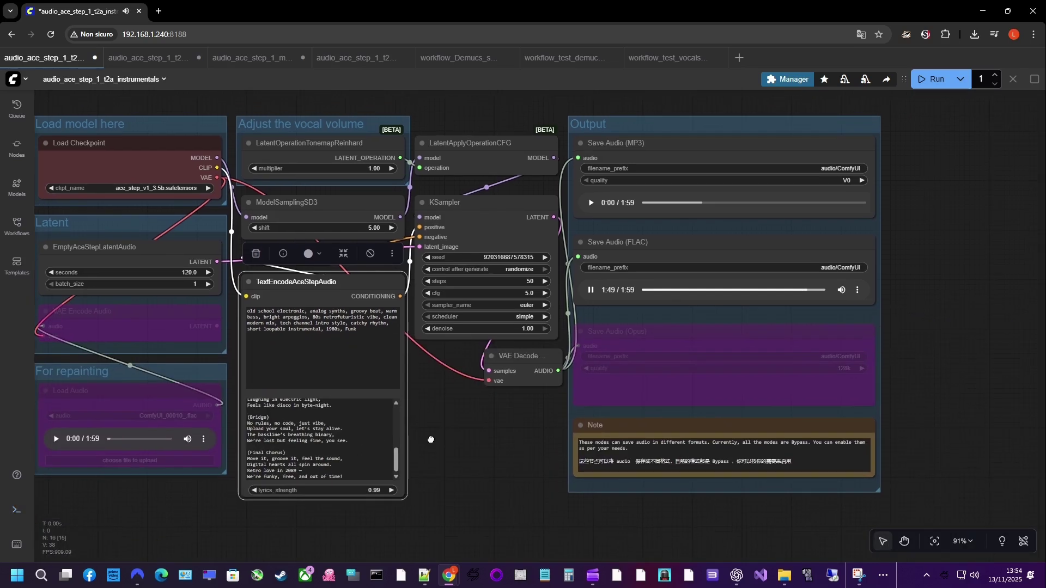
{"action": "scroll", "coordinate": [420, 421], "scroll_direction": "up", "scroll_amount": 2}
{"action": "scroll", "coordinate": [420, 421], "scroll_direction": "up", "scroll_amount": 6}
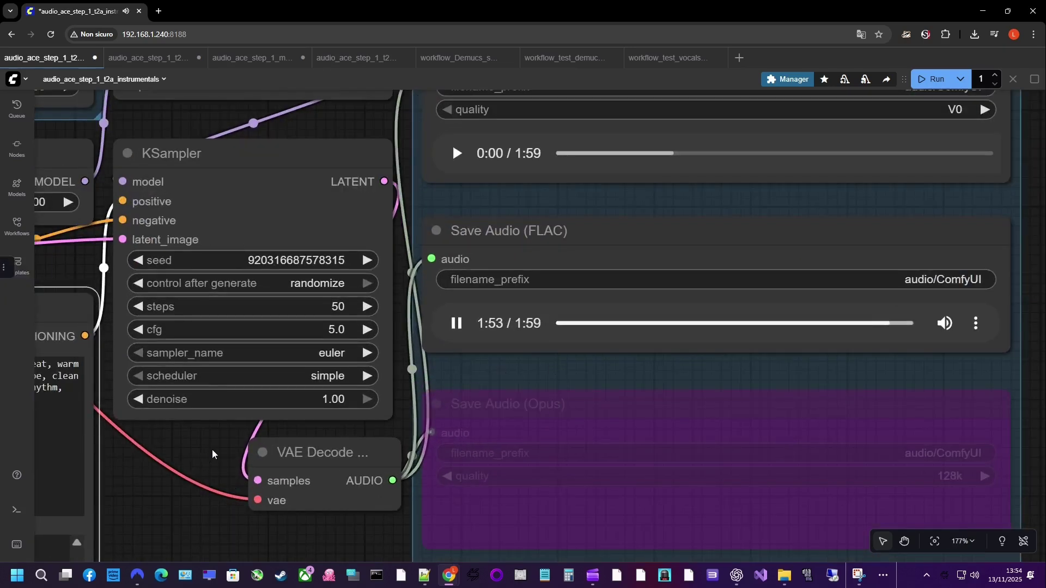
{"action": "key", "text": "."}
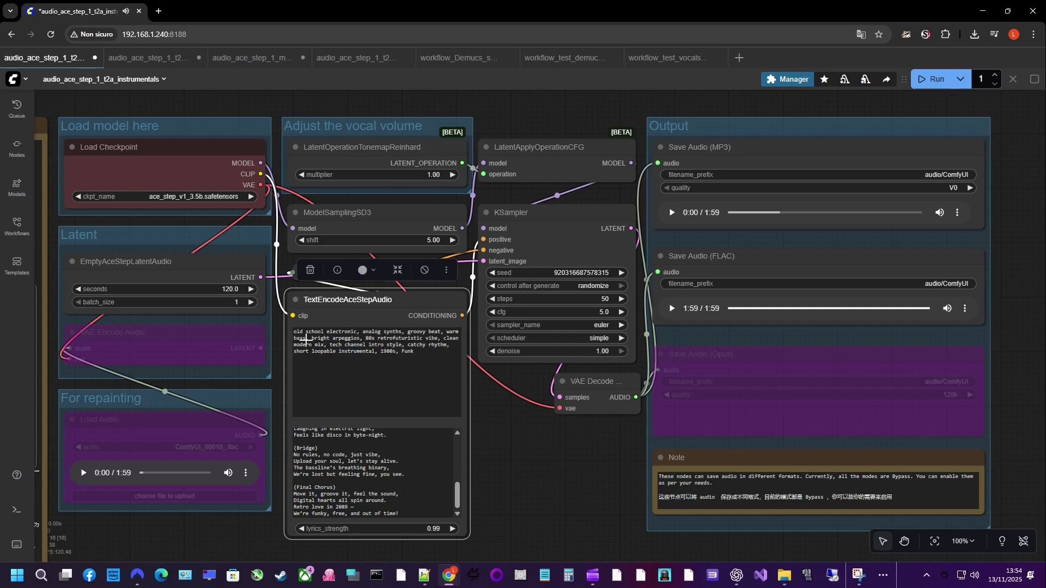
Step: Un-bypass the VAE Encode Audio and Load Audio nodes with Ctrl+B
{"action": "left_click", "coordinate": [162, 334]}
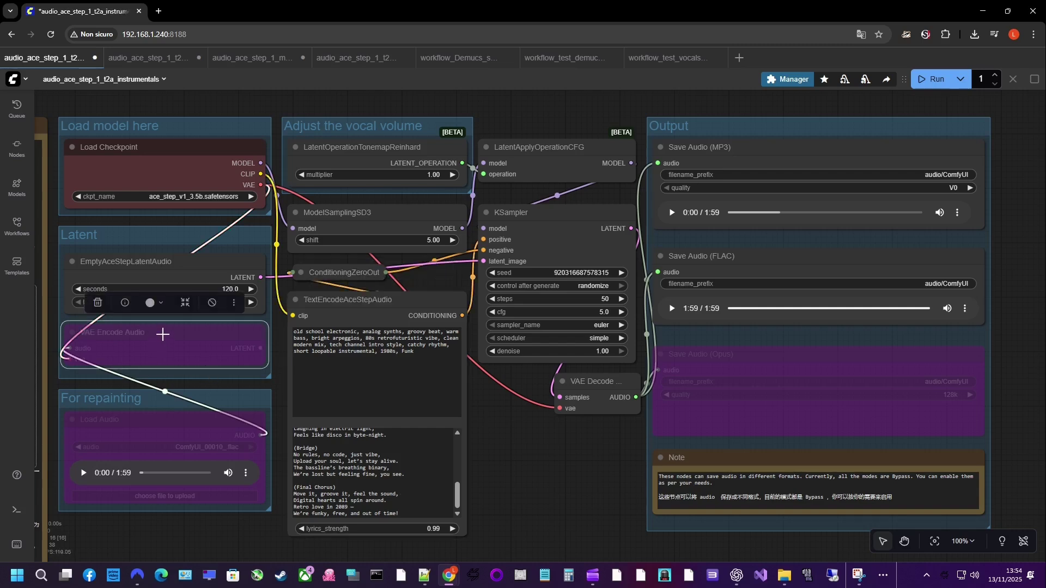
{"action": "key", "text": "ctrl+b"}
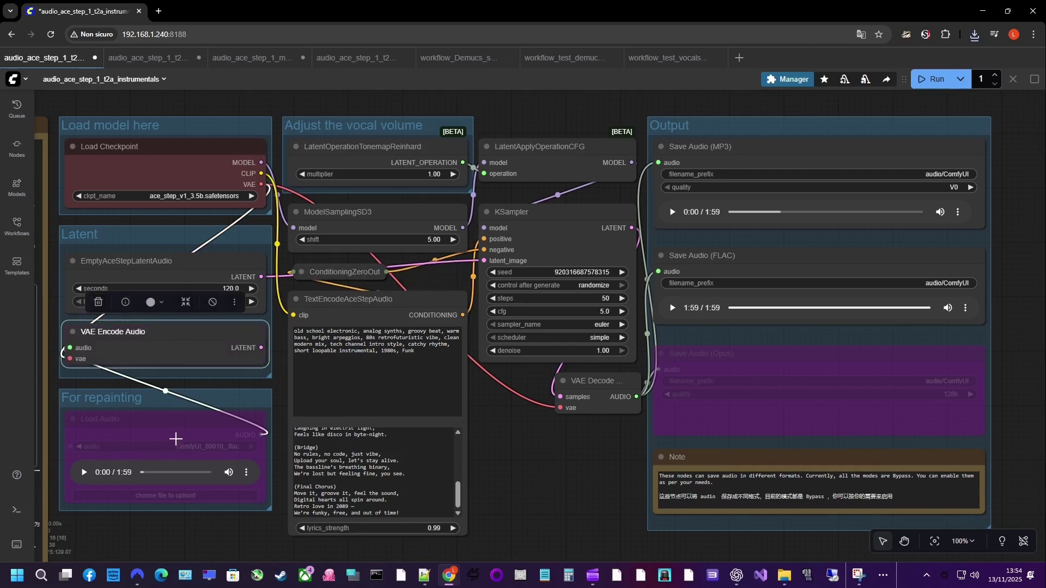
{"action": "left_click", "coordinate": [173, 435]}
{"action": "key", "text": "ctrl+b"}
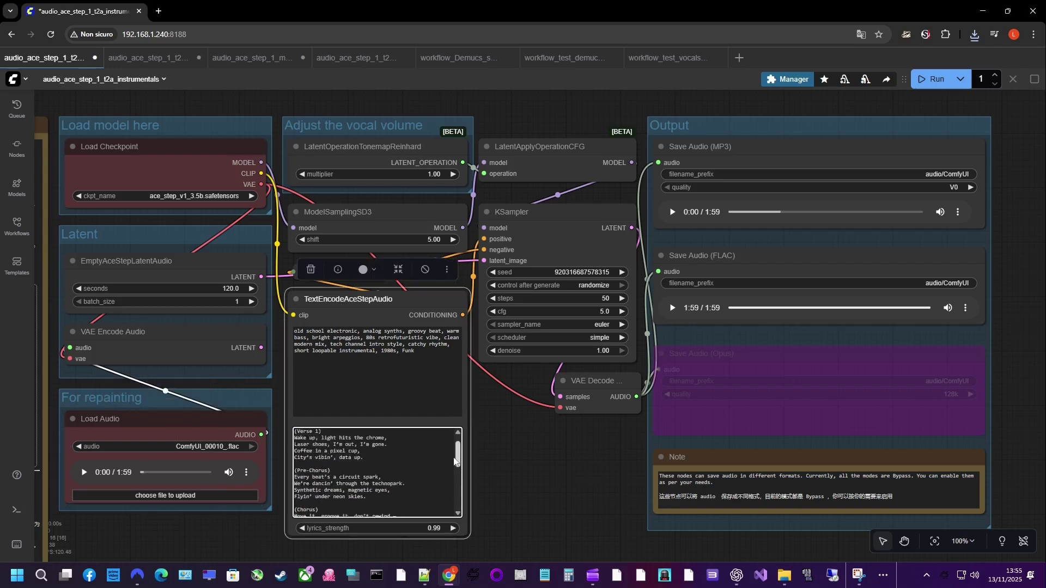
Step: Review the style tags and lyrics, then run the workflow with the repaint nodes enabled
{"action": "left_click_drag", "start_coordinate": [458, 493], "coordinate": [458, 433]}
{"action": "left_click_drag", "start_coordinate": [415, 350], "coordinate": [280, 320]}
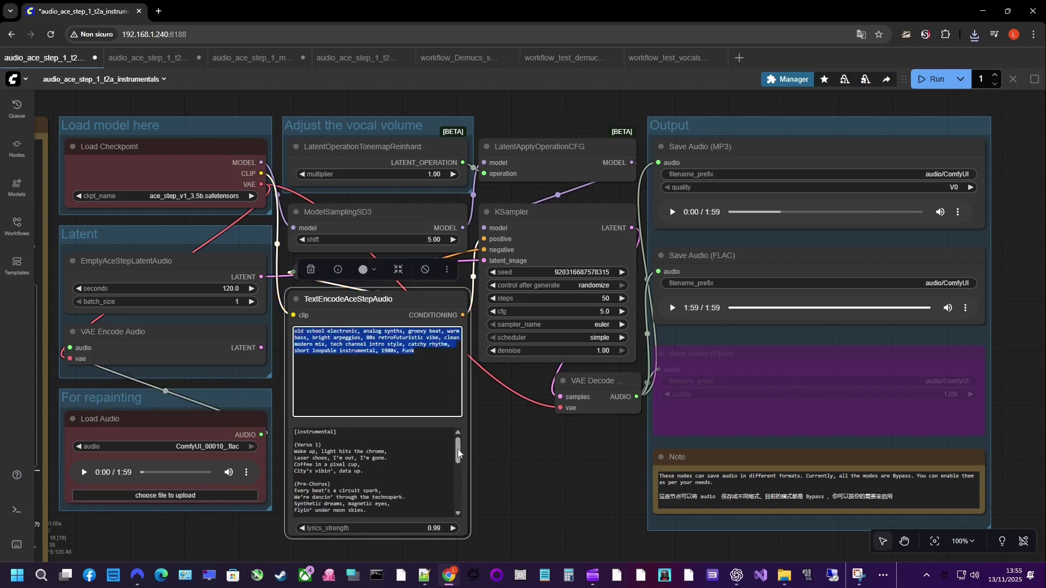
{"action": "left_click_drag", "start_coordinate": [458, 452], "coordinate": [460, 486]}
{"action": "scroll", "coordinate": [404, 458], "scroll_direction": "up", "scroll_amount": 5}
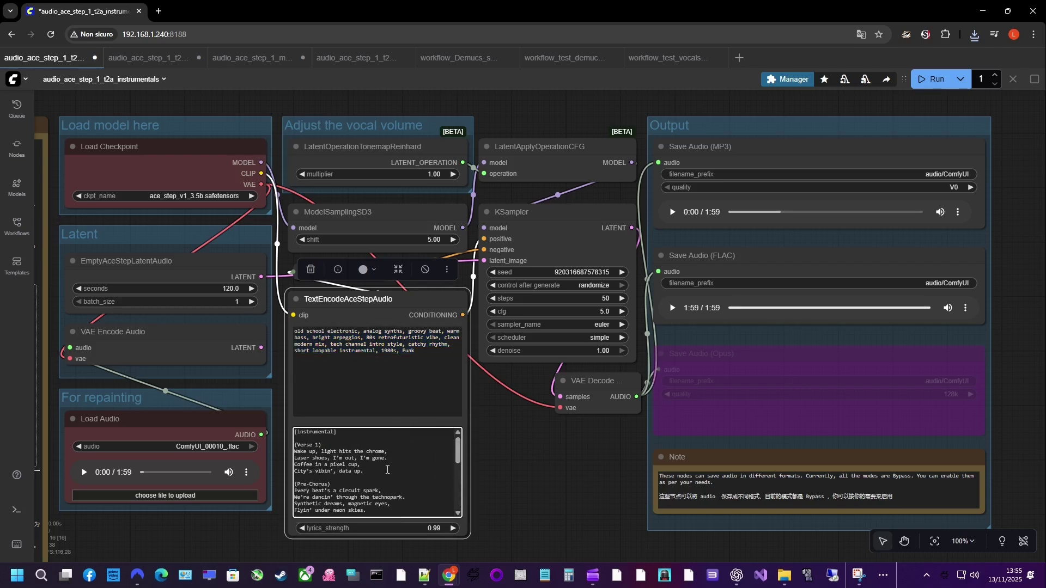
{"action": "left_click", "coordinate": [921, 79]}
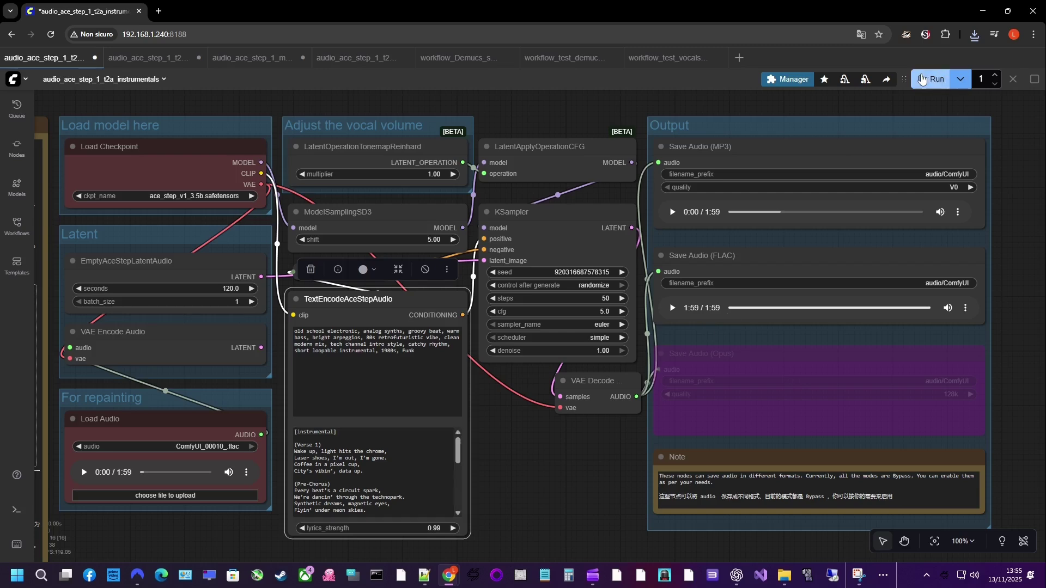
Step: Pan the workflow view and check the hidden system tray icons while it generates
{"action": "left_click_drag", "start_coordinate": [609, 479], "coordinate": [458, 495]}
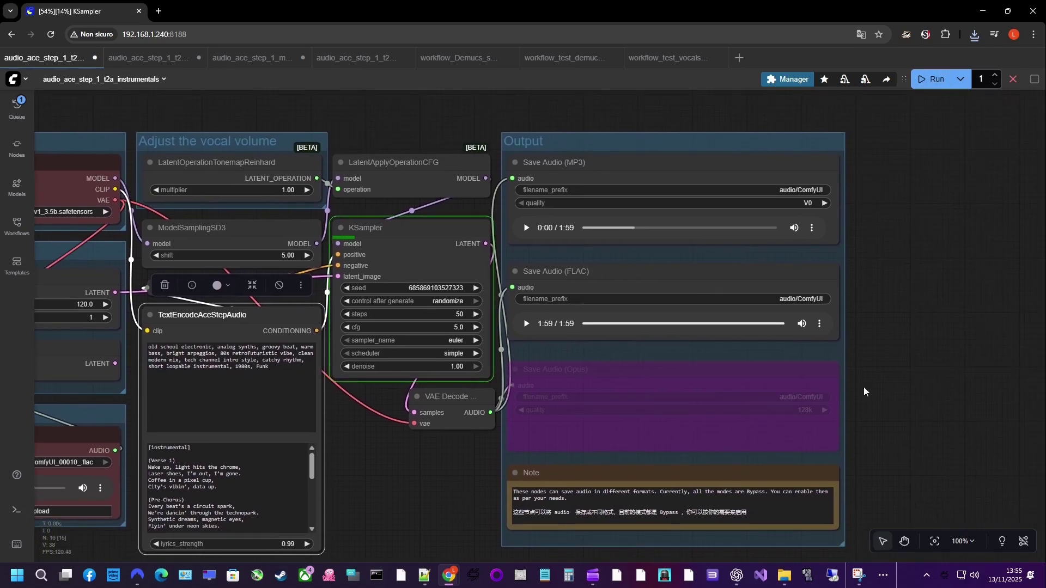
{"action": "left_click", "coordinate": [927, 575]}
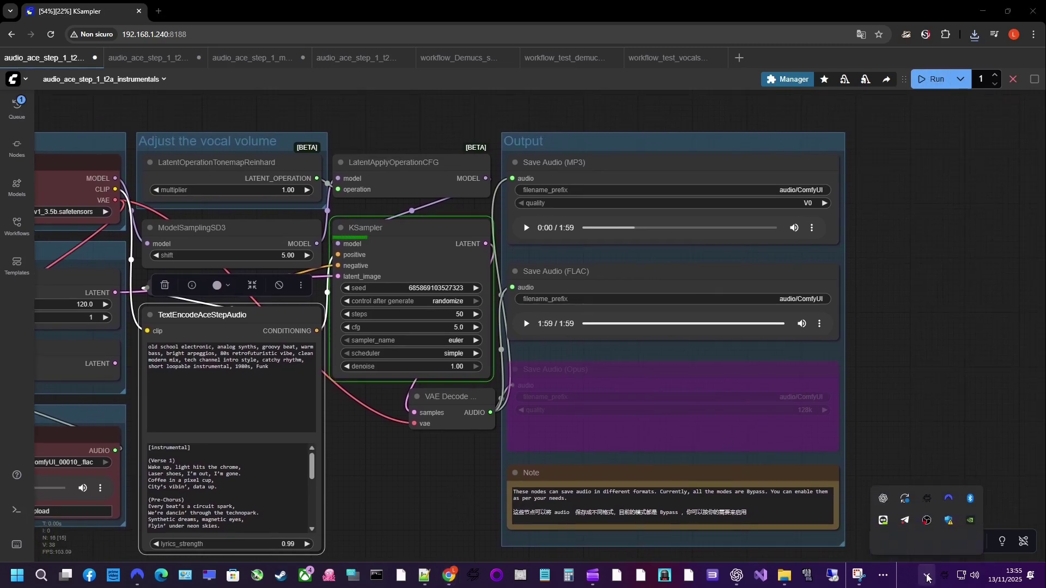
{"action": "left_click", "coordinate": [931, 395]}
{"action": "scroll", "coordinate": [938, 403], "scroll_direction": "down", "scroll_amount": 2}
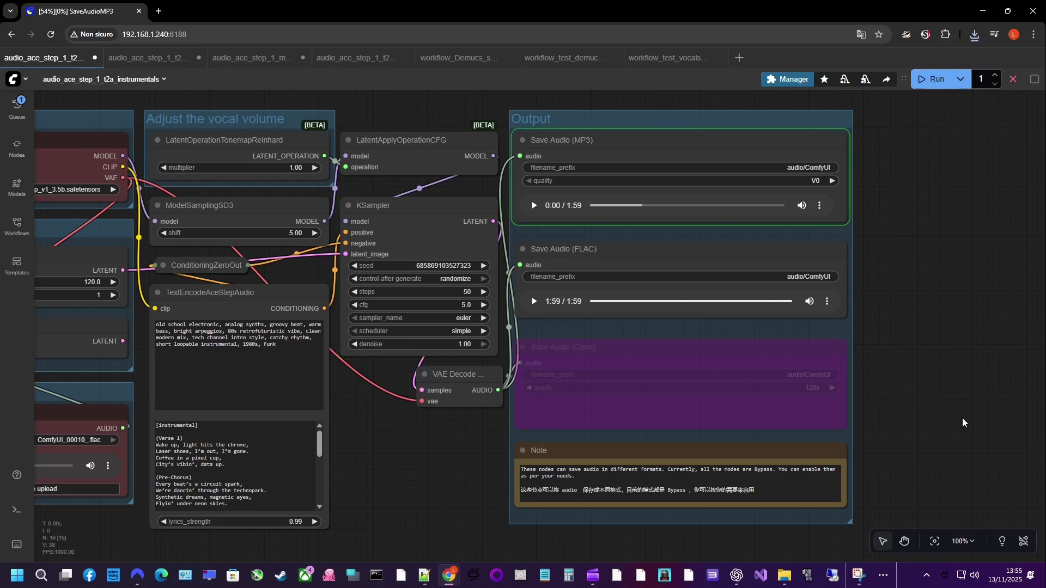
Step: Play the new 1:59 FLAC track and pan the view toward the lyrics box
{"action": "left_click", "coordinate": [535, 306]}
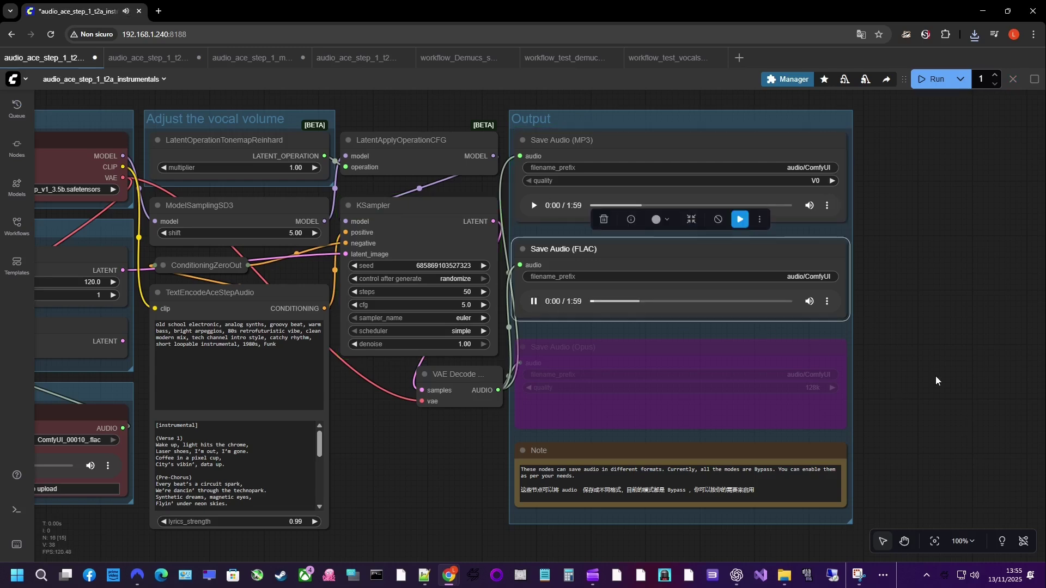
{"action": "scroll", "coordinate": [904, 364], "scroll_direction": "up", "scroll_amount": 3}
{"action": "scroll", "coordinate": [903, 357], "scroll_direction": "down", "scroll_amount": 2}
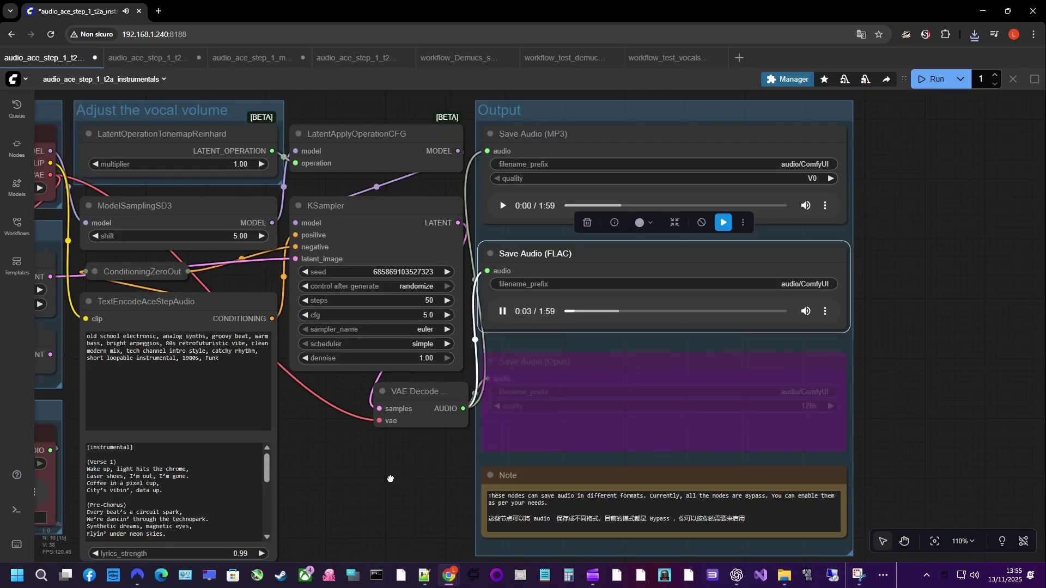
{"action": "left_click_drag", "start_coordinate": [391, 479], "coordinate": [508, 427]}
{"action": "scroll", "coordinate": [507, 427], "scroll_direction": "up", "scroll_amount": 2}
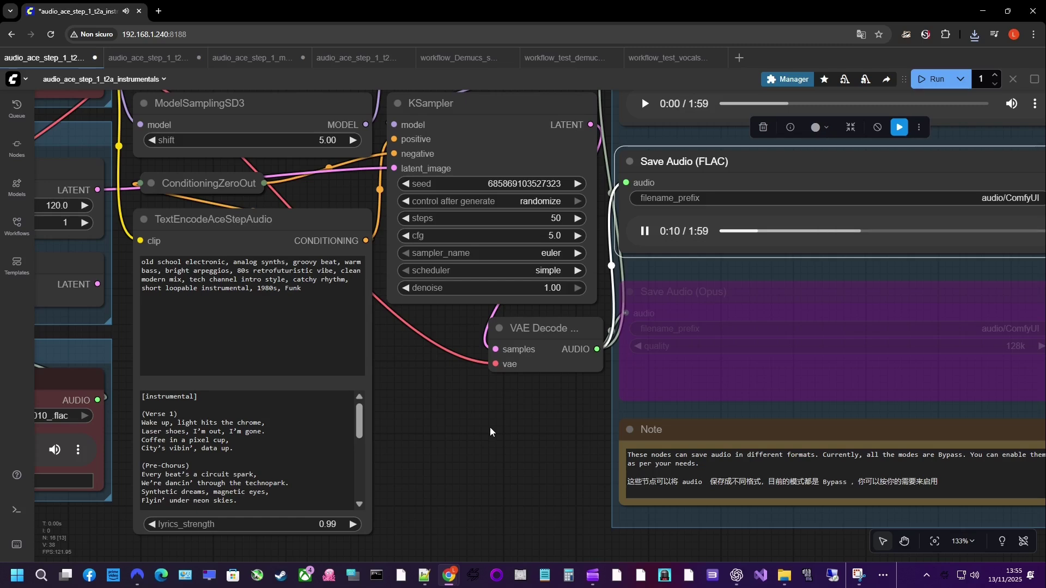
{"action": "left_click_drag", "start_coordinate": [490, 428], "coordinate": [601, 353]}
{"action": "scroll", "coordinate": [485, 418], "scroll_direction": "up", "scroll_amount": 2}
{"action": "scroll", "coordinate": [408, 430], "scroll_direction": "up", "scroll_amount": 2}
{"action": "scroll", "coordinate": [600, 355], "scroll_direction": "up", "scroll_amount": 2}
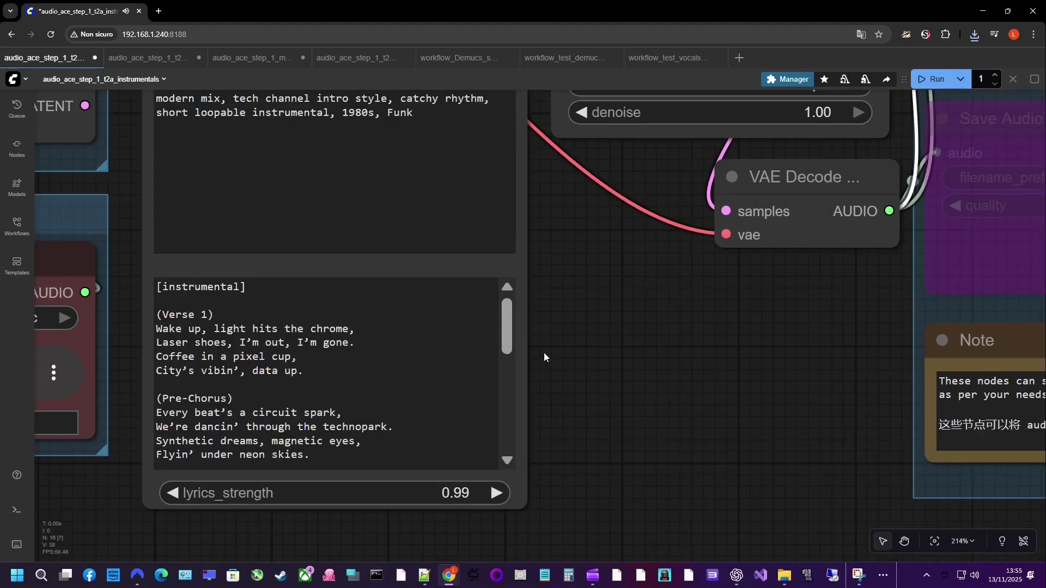
{"action": "left_click_drag", "start_coordinate": [509, 337], "coordinate": [510, 343]}
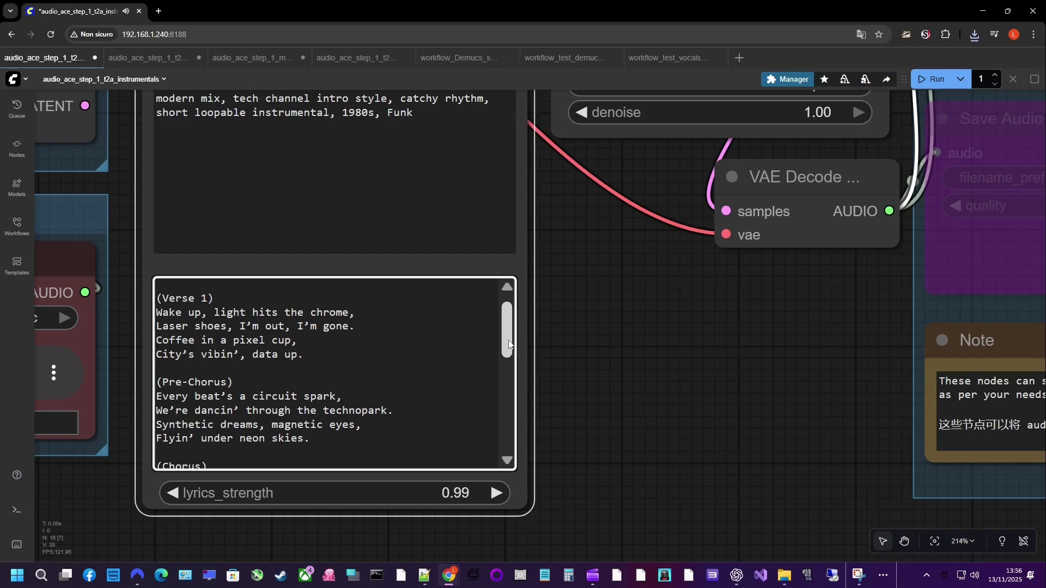
{"action": "left_click_drag", "start_coordinate": [509, 343], "coordinate": [506, 347]}
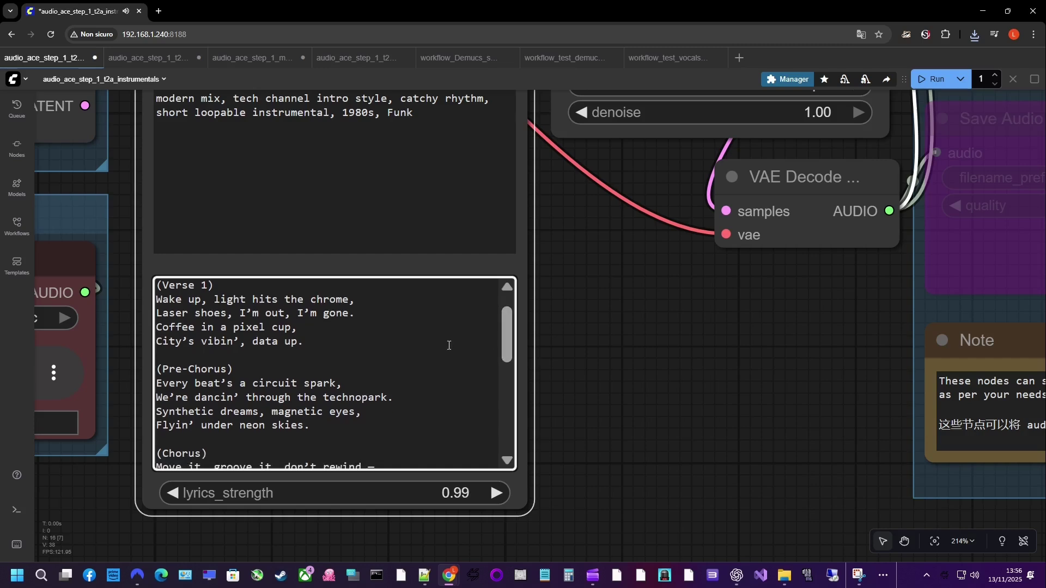
{"action": "left_click_drag", "start_coordinate": [158, 342], "coordinate": [308, 342]}
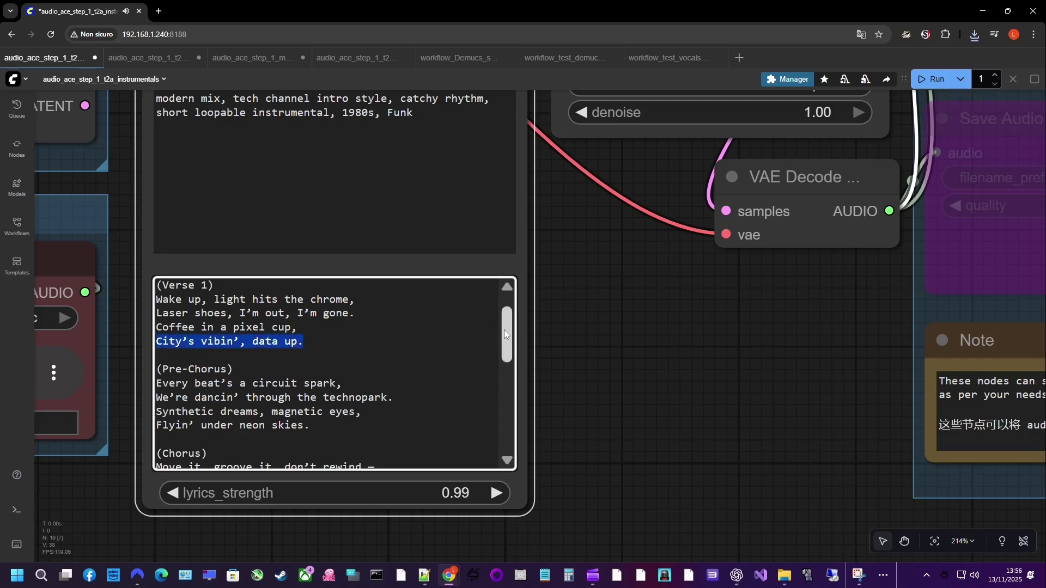
{"action": "left_click_drag", "start_coordinate": [504, 329], "coordinate": [502, 351]}
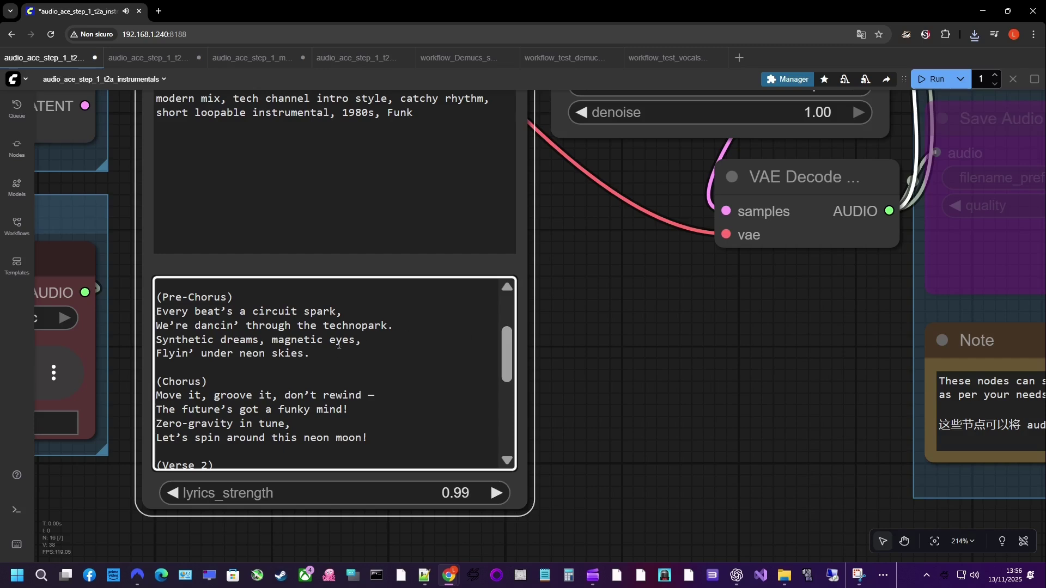
{"action": "left_click_drag", "start_coordinate": [308, 354], "coordinate": [158, 311]}
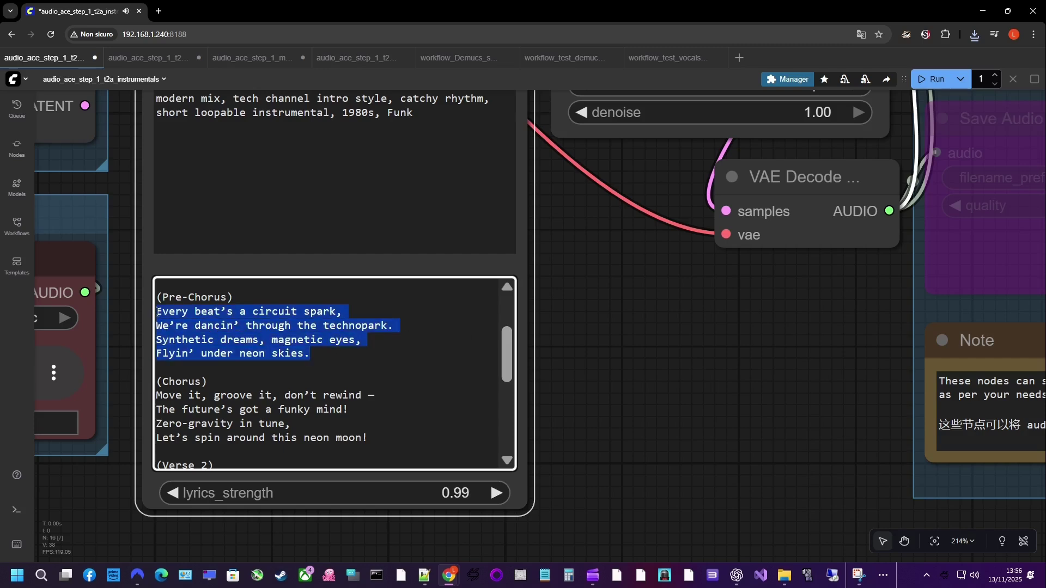
{"action": "left_click", "coordinate": [442, 356]}
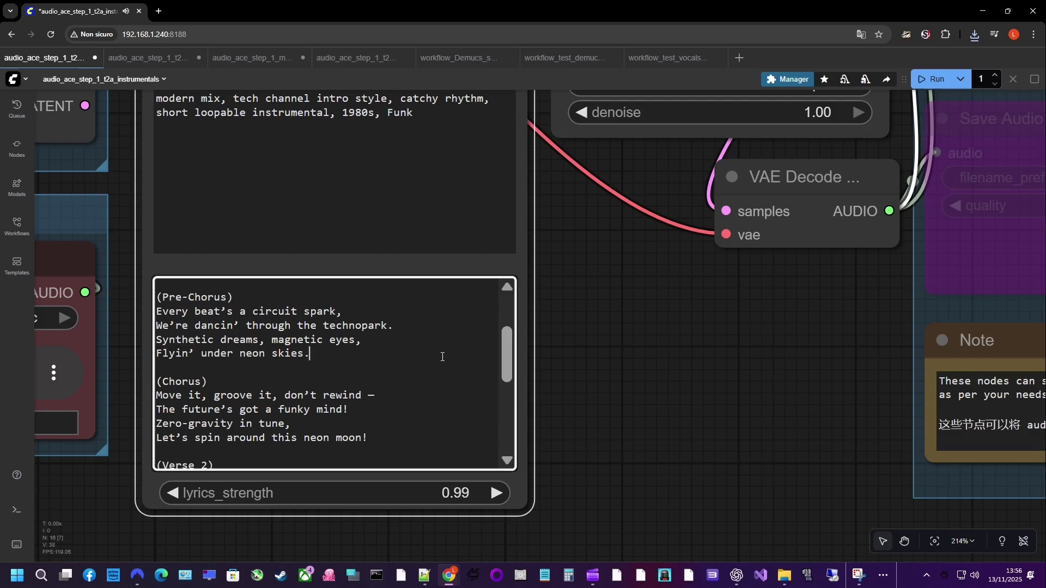